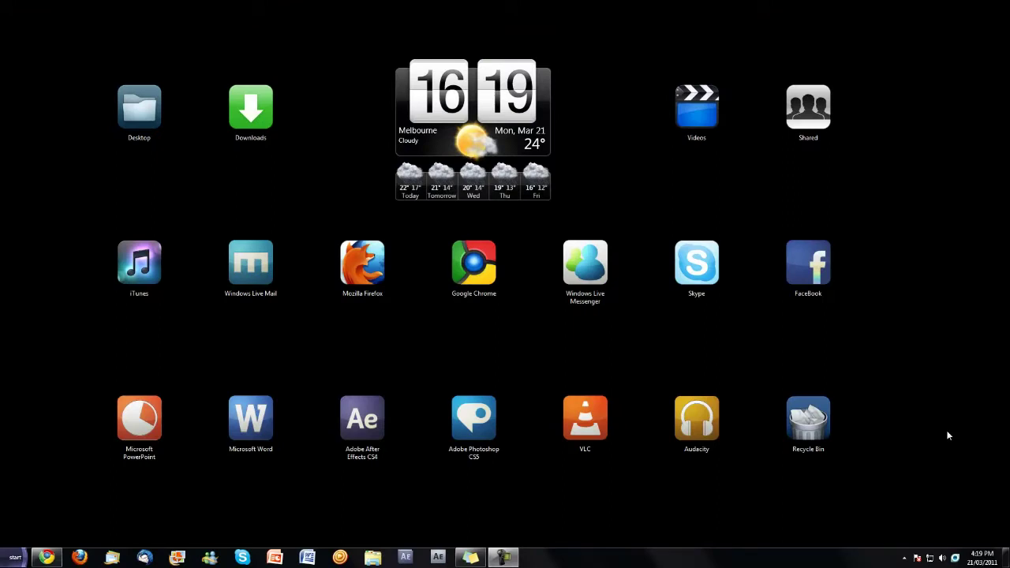
- In Chrome, switch the lake-and-mountains wallpaper between full size and fit-to-window, then open its right-click save menu
{"action": "left_click_drag", "start_coordinate": [808, 447], "coordinate": [849, 409]}
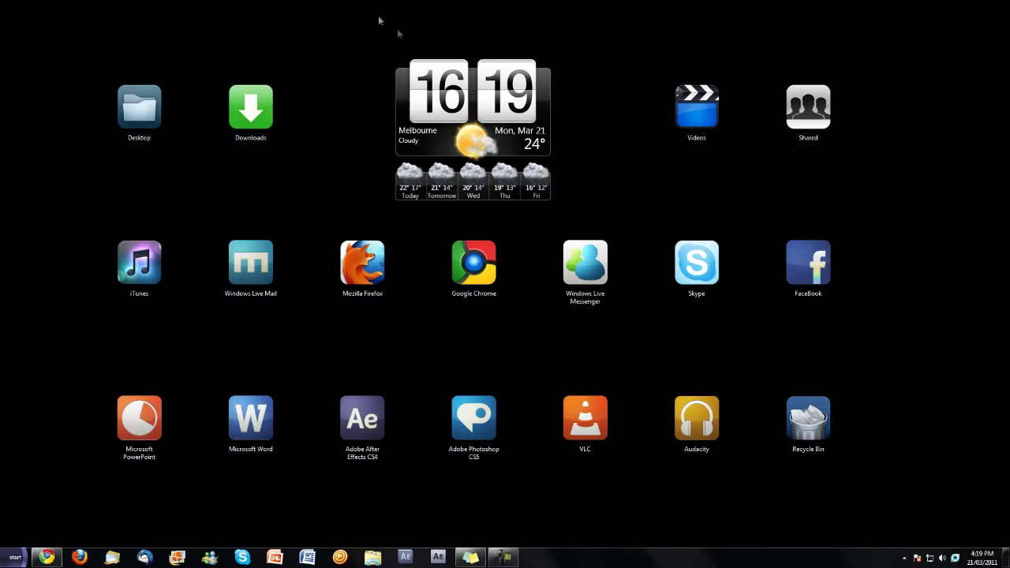
{"action": "left_click_drag", "start_coordinate": [379, 21], "coordinate": [591, 182]}
{"action": "left_click", "coordinate": [48, 558]}
{"action": "left_click", "coordinate": [233, 286]}
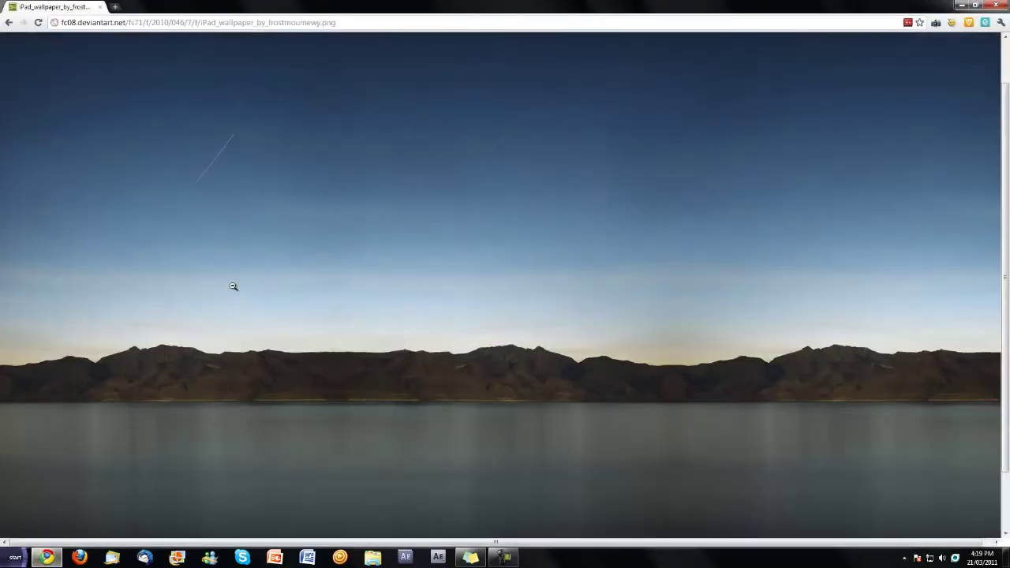
{"action": "left_click", "coordinate": [233, 287]}
{"action": "left_click", "coordinate": [233, 286]}
{"action": "left_click", "coordinate": [209, 289]}
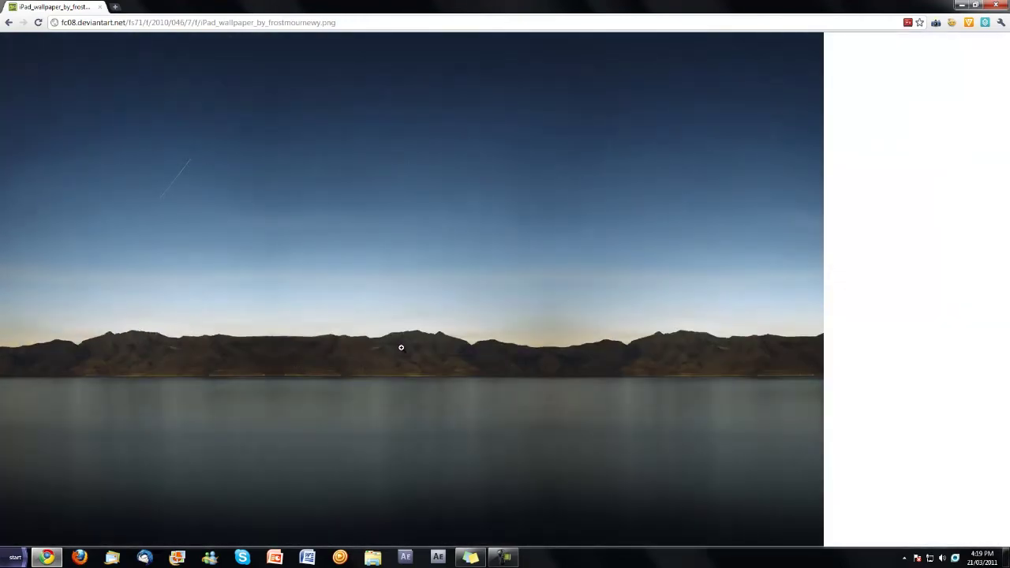
{"action": "left_click", "coordinate": [111, 384]}
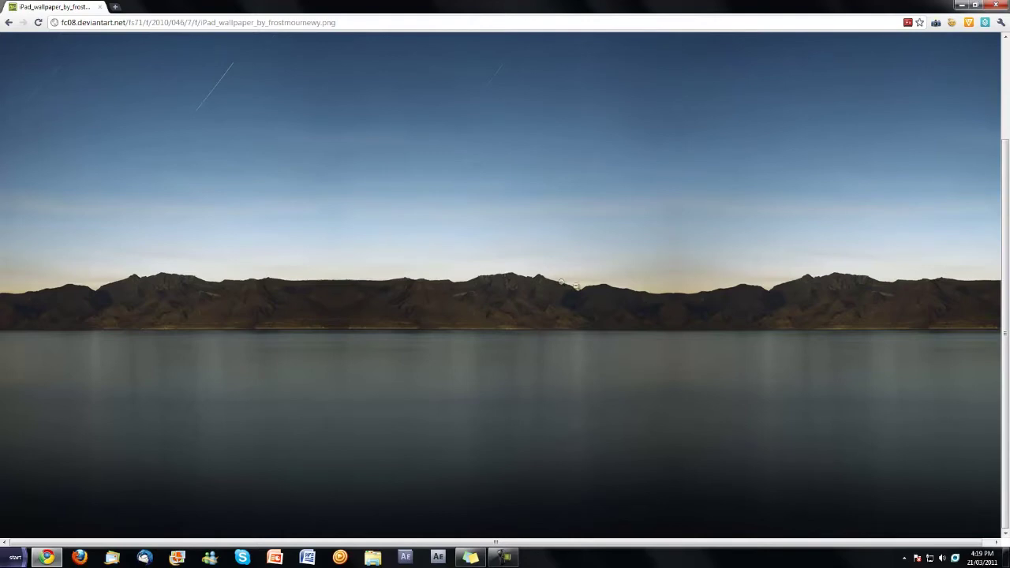
{"action": "left_click", "coordinate": [558, 291]}
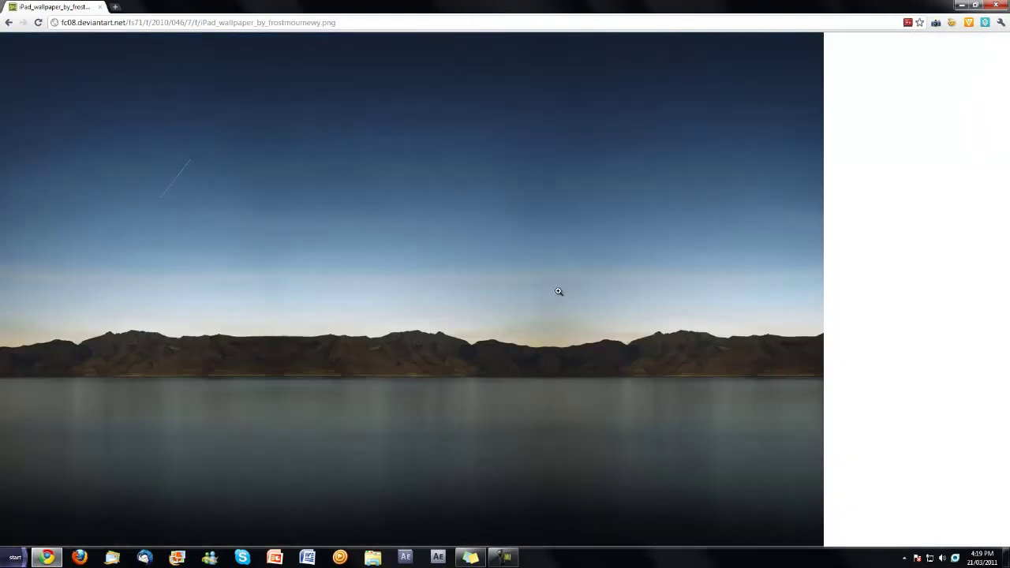
{"action": "right_click", "coordinate": [471, 247]}
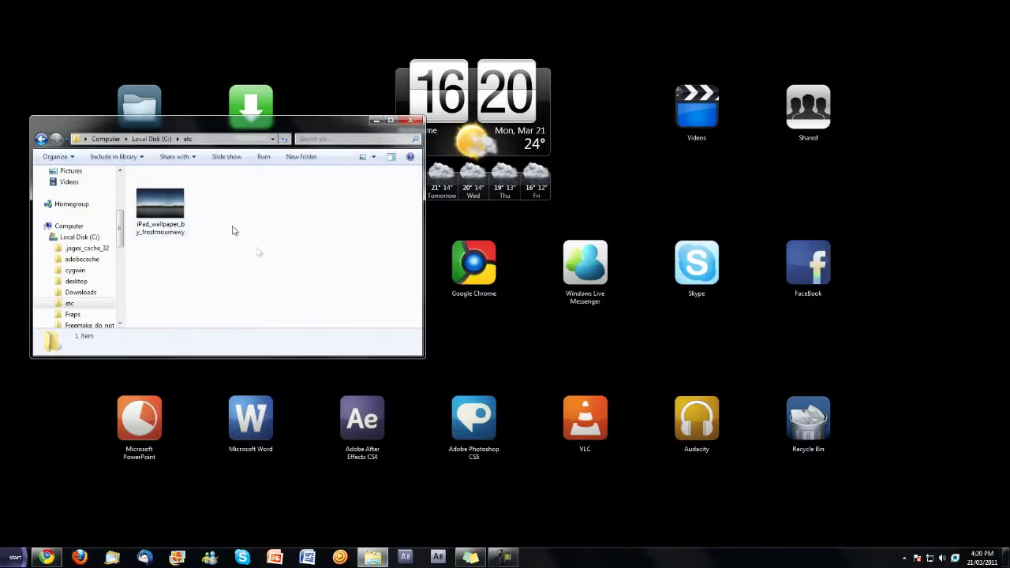
- Select the iPad_wallpaper file in C:\etc and open it with Microsoft Office Picture Manager
{"action": "left_click_drag", "start_coordinate": [226, 282], "coordinate": [142, 166]}
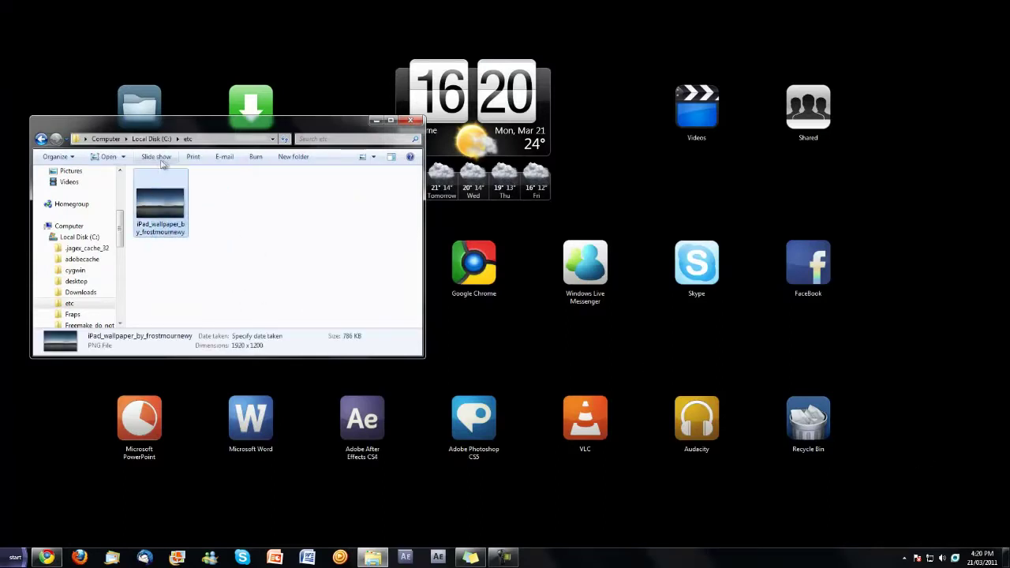
{"action": "left_click", "coordinate": [124, 157]}
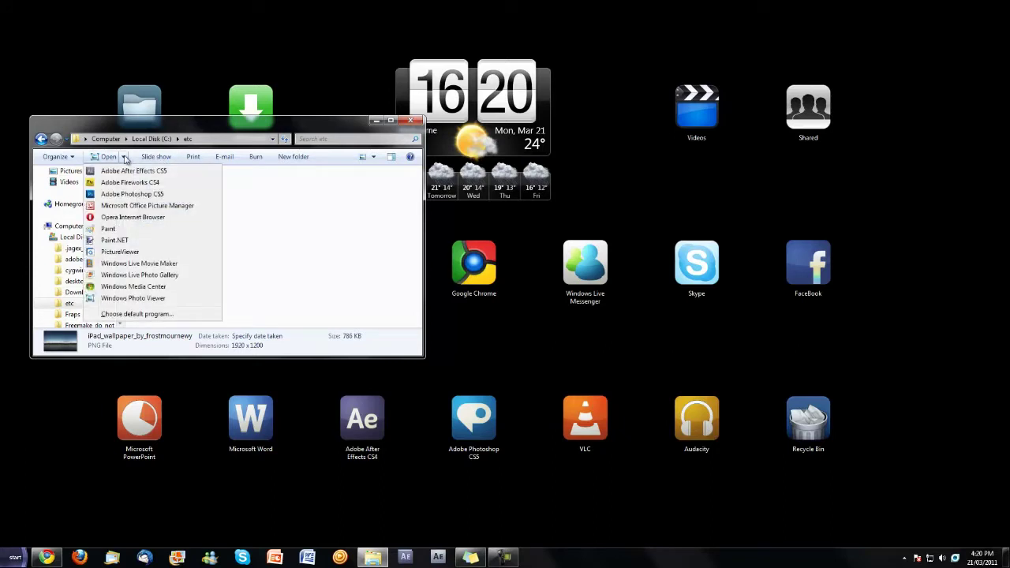
{"action": "left_click", "coordinate": [146, 205]}
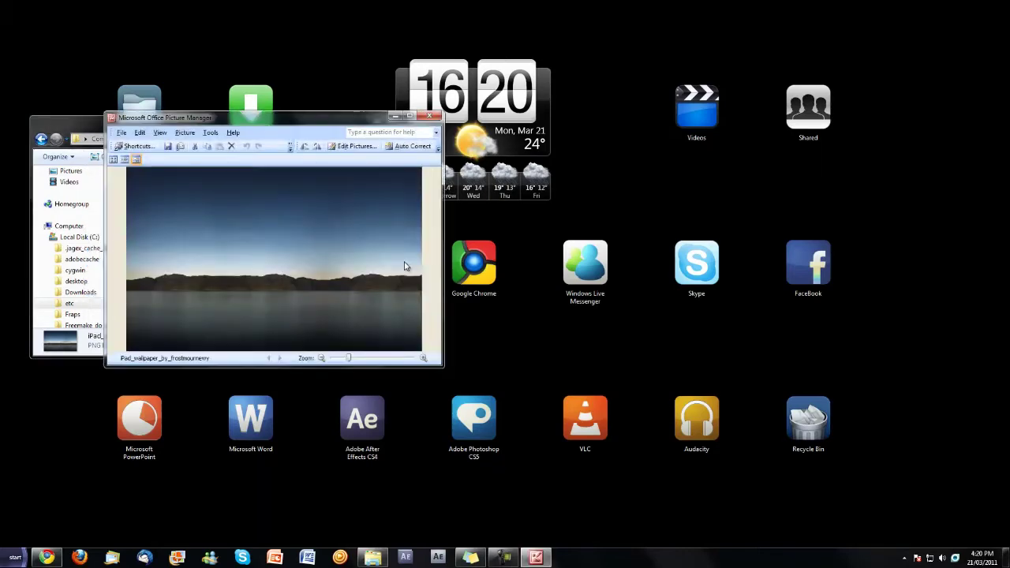
- Maximize the Picture Manager window and show the Edit Pictures tools for the lake wallpaper
{"action": "left_click_drag", "start_coordinate": [368, 120], "coordinate": [435, 4]}
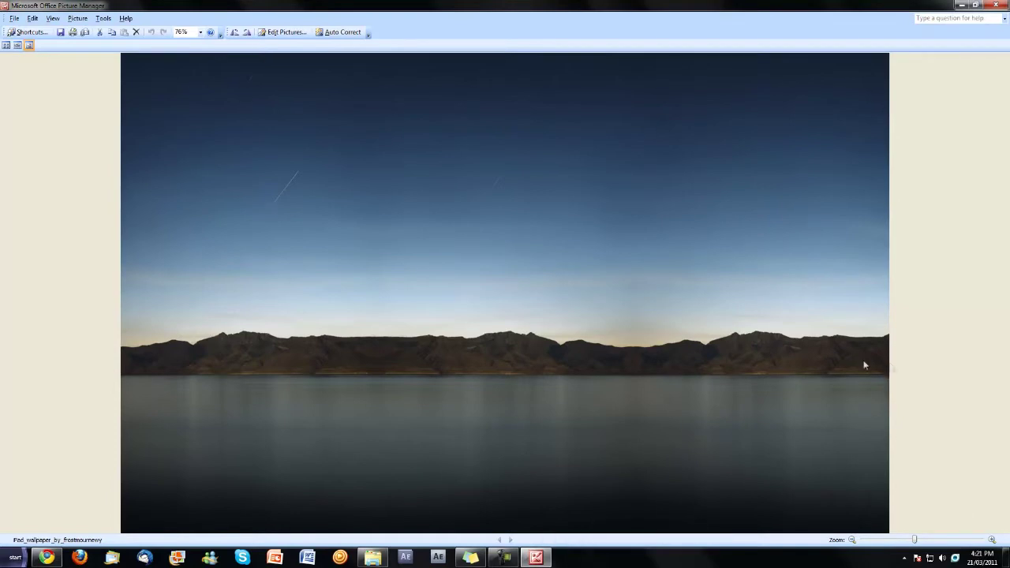
{"action": "left_click", "coordinate": [286, 33]}
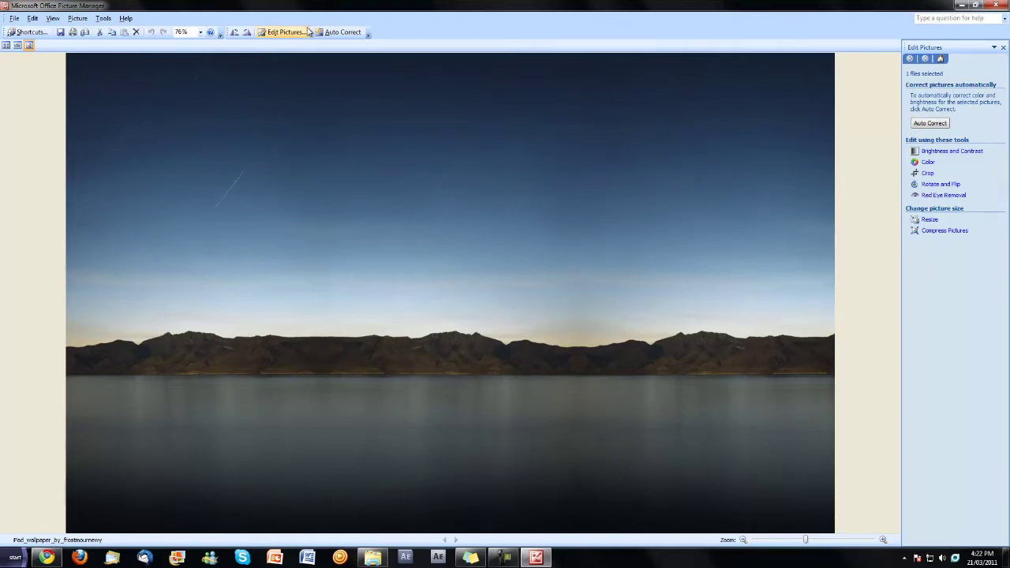
- Crop 120 pixels from the bottom of the wallpaper to get 1920 x 1080, then save it
{"action": "left_click", "coordinate": [927, 173]}
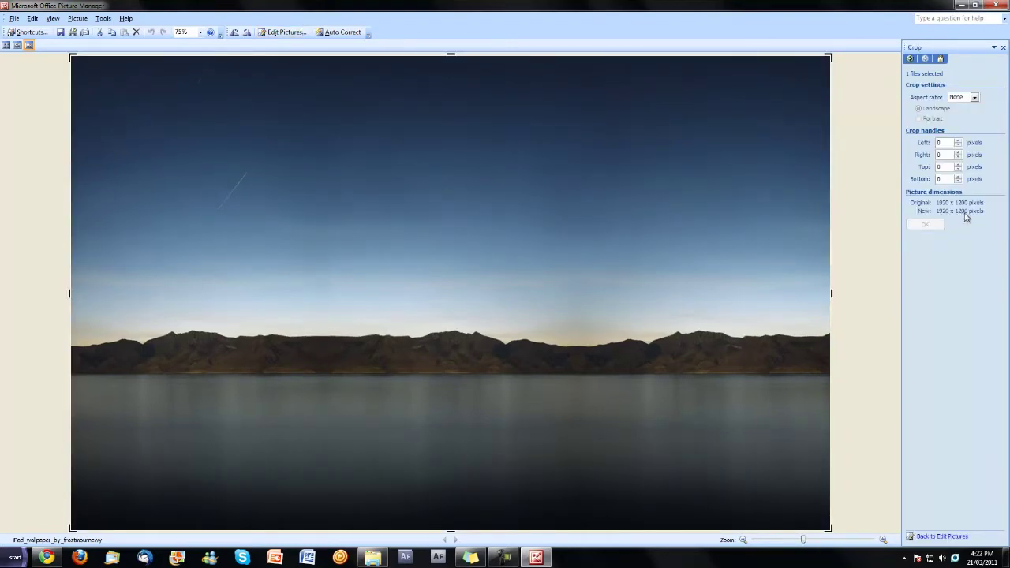
{"action": "left_click", "coordinate": [942, 179]}
{"action": "type", "text": "120"}
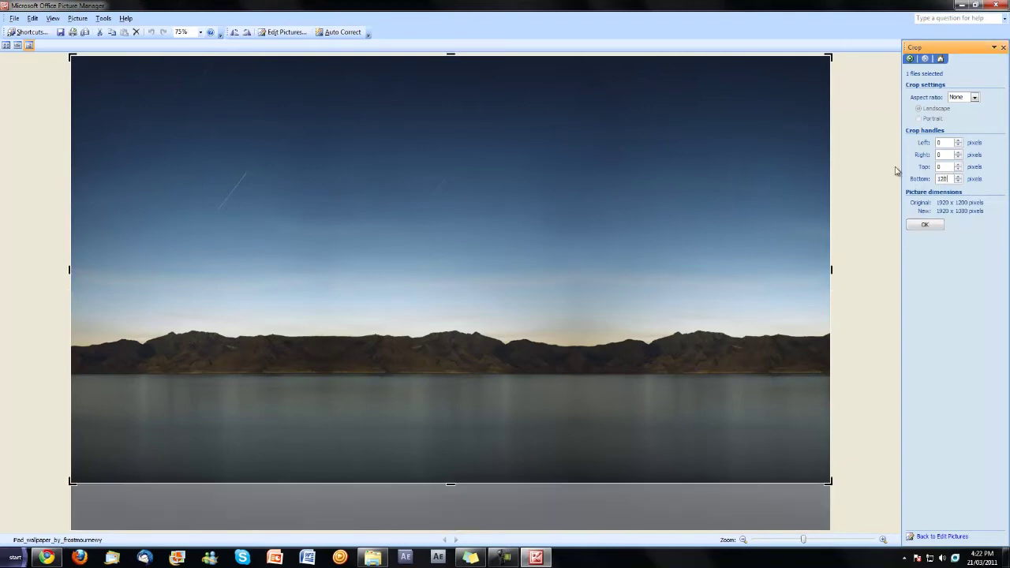
{"action": "left_click_drag", "start_coordinate": [288, 311], "coordinate": [442, 205]}
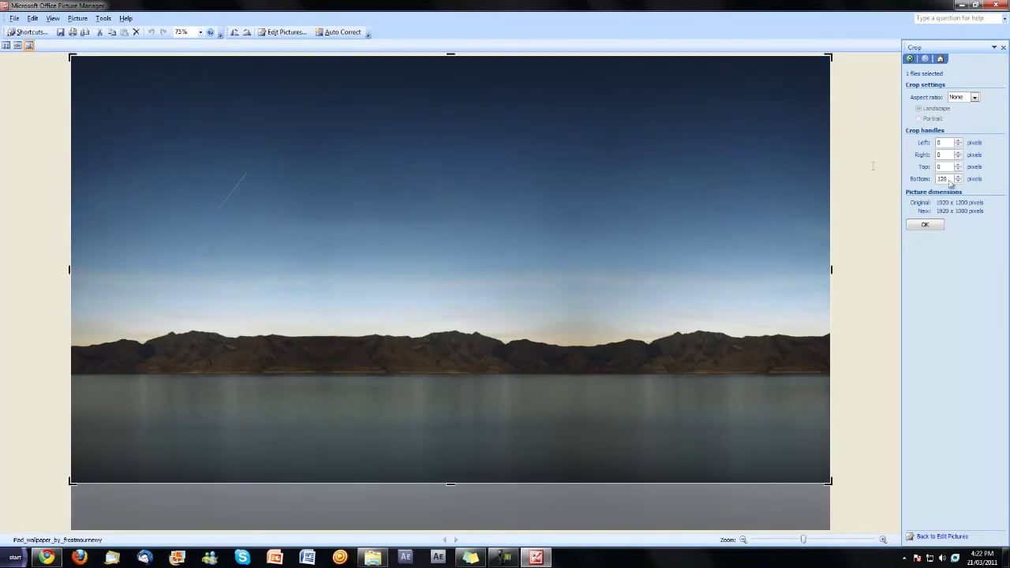
{"action": "left_click", "coordinate": [925, 224]}
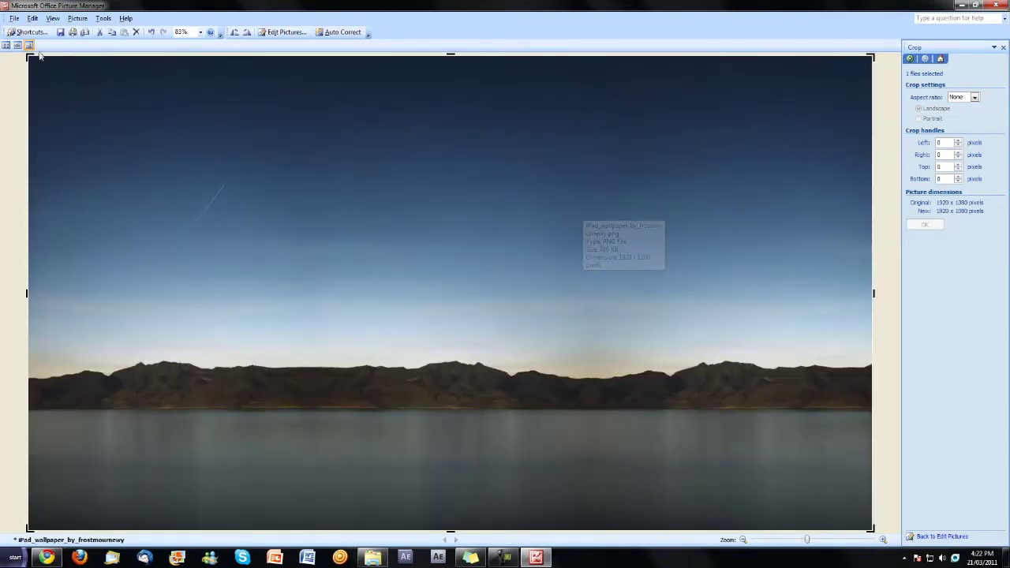
{"action": "left_click", "coordinate": [59, 31]}
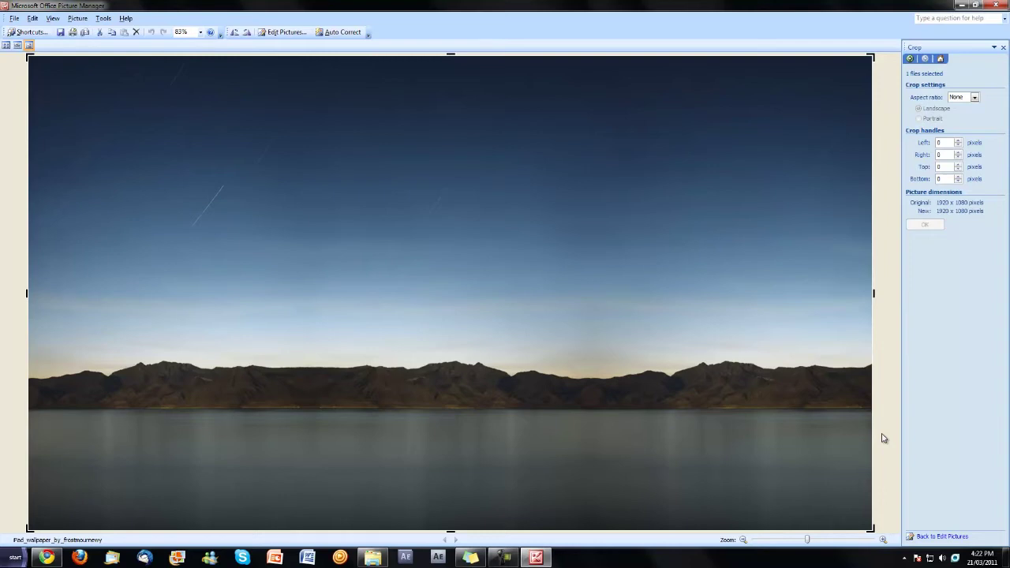
- Set the cropped 1920 x 1080 lake picture as the Windows desktop background
{"action": "right_click", "coordinate": [559, 317]}
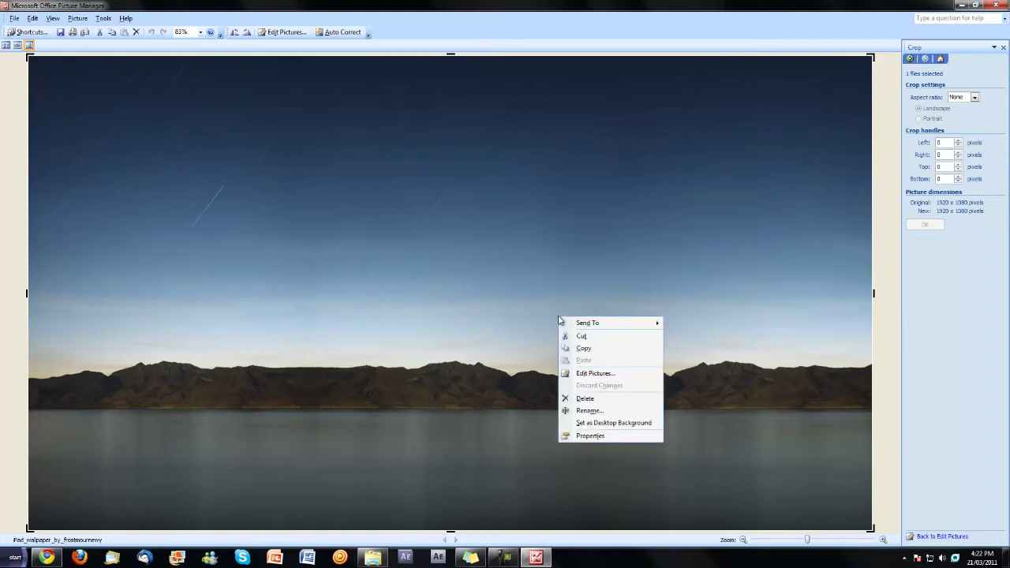
{"action": "left_click", "coordinate": [623, 423]}
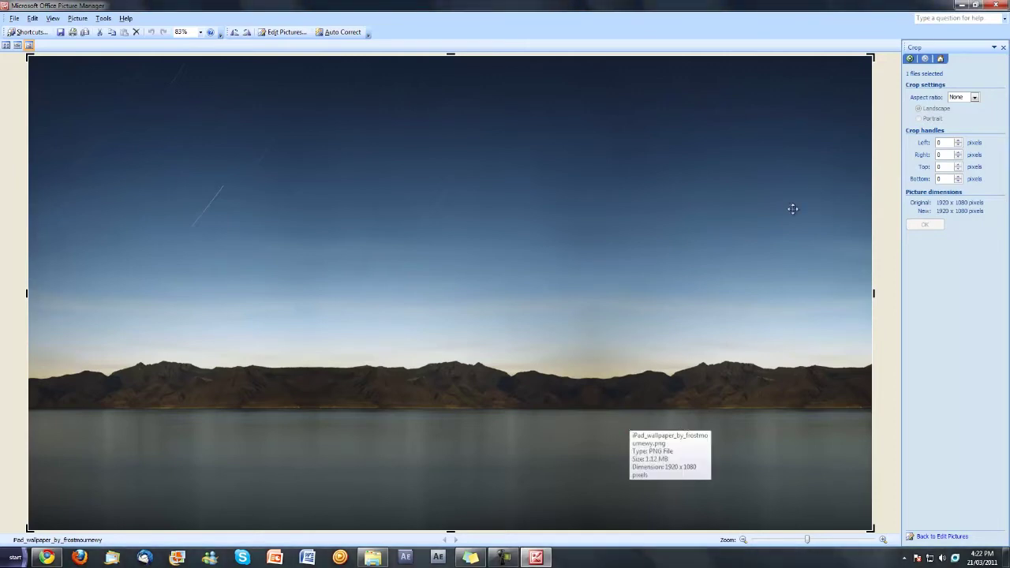
{"action": "mouse_move", "coordinate": [1006, 558]}
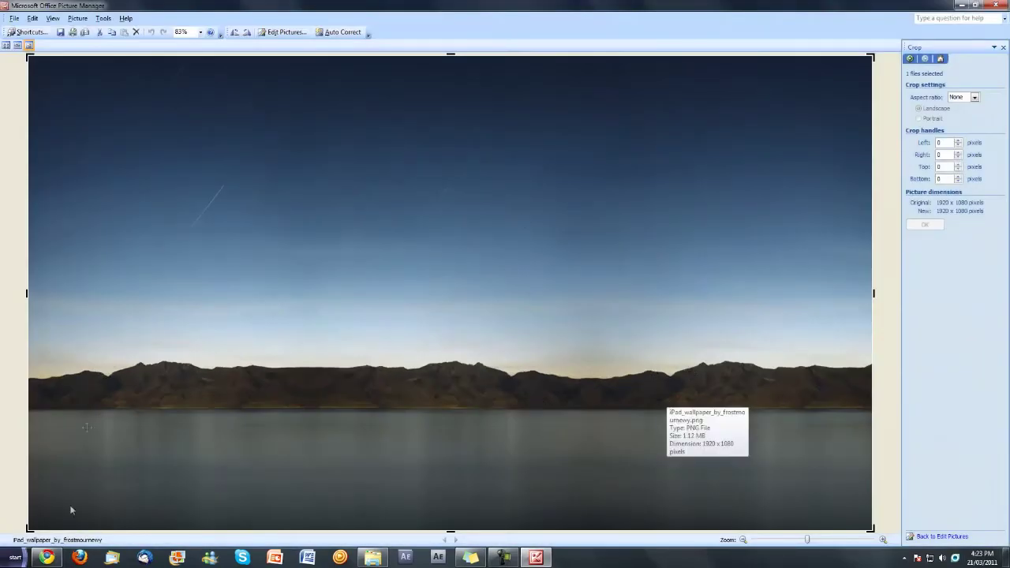
- Go to getpaint.net in Chrome and check the options for the Paint.NET v3.5.8 download link
{"action": "key", "text": "alt+Tab"}
{"action": "left_click", "coordinate": [235, 21]}
{"action": "type", "text": "get"}
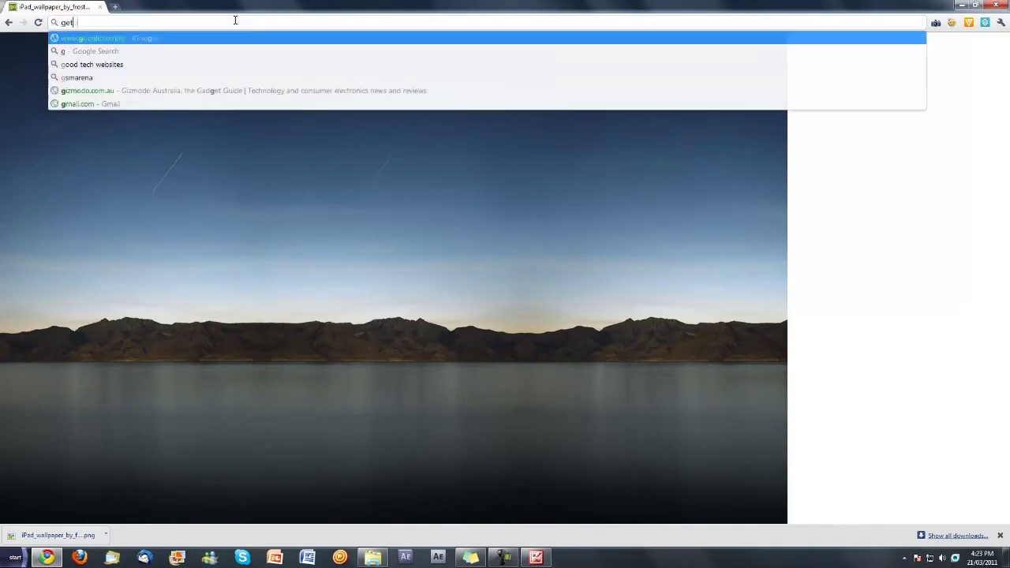
{"action": "type", "text": "paint.net"}
{"action": "key", "text": "Return"}
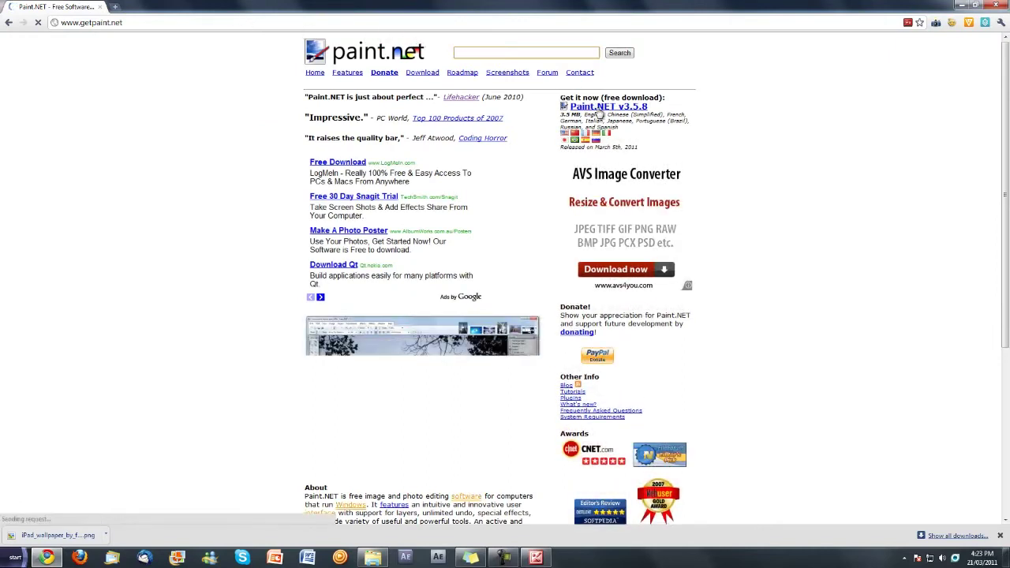
{"action": "right_click", "coordinate": [638, 108]}
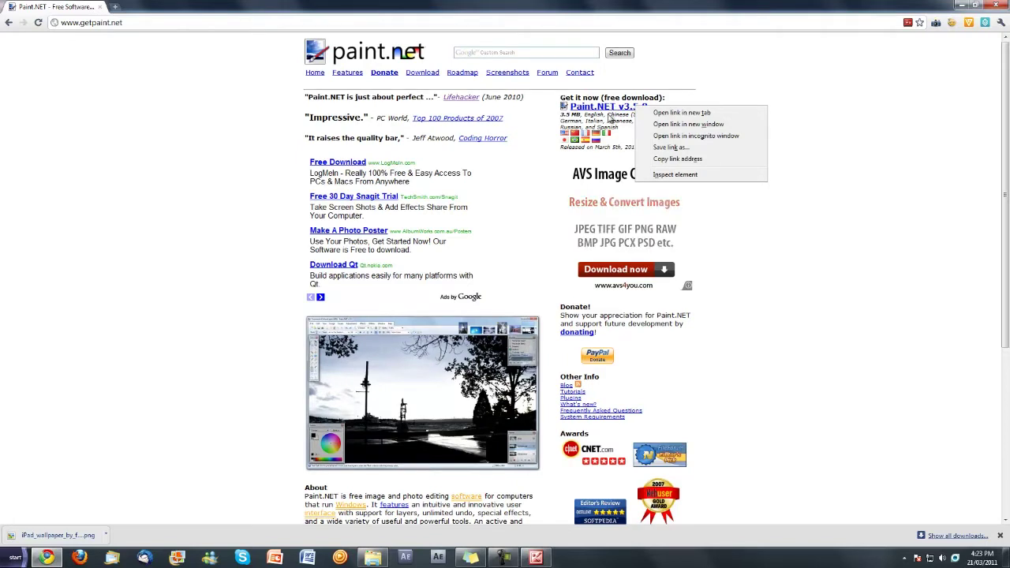
{"action": "left_click", "coordinate": [500, 559]}
{"action": "left_click", "coordinate": [823, 343]}
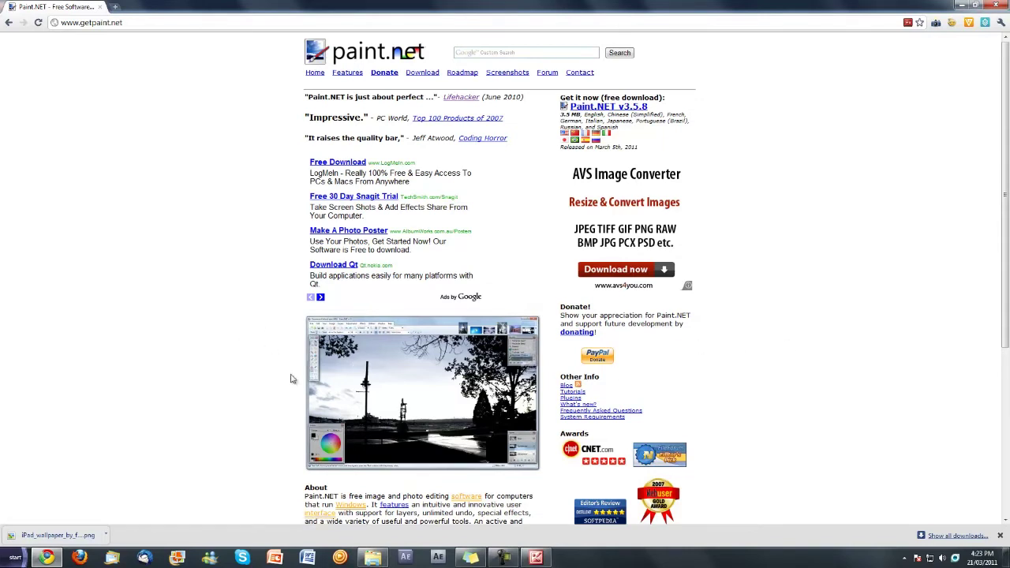
- Open iPad_wallpaper_by_frostmournewy.png in Paint.NET and show the full tools panel
{"action": "left_click", "coordinate": [373, 557]}
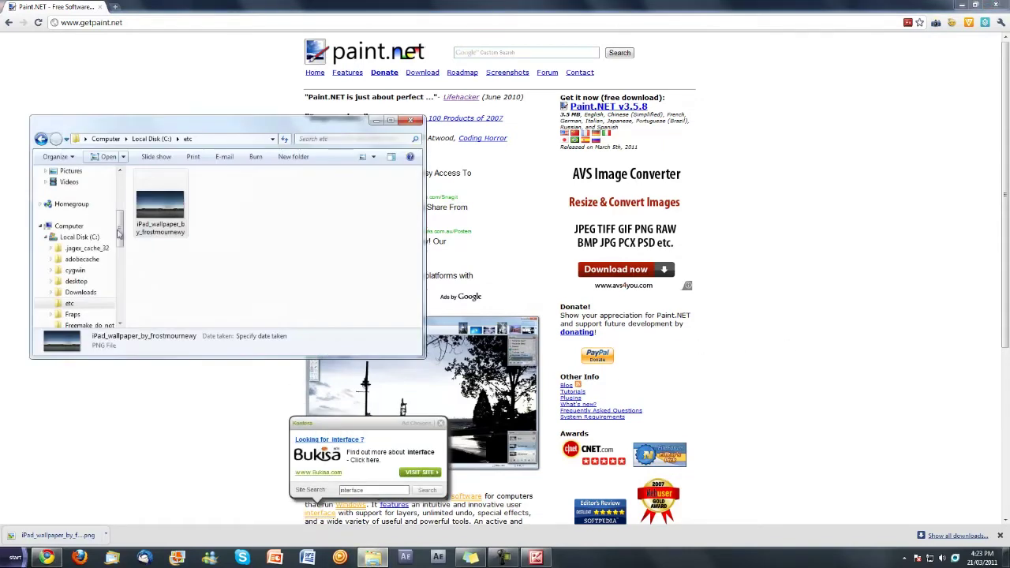
{"action": "right_click", "coordinate": [155, 206]}
{"action": "mouse_move", "coordinate": [195, 356]}
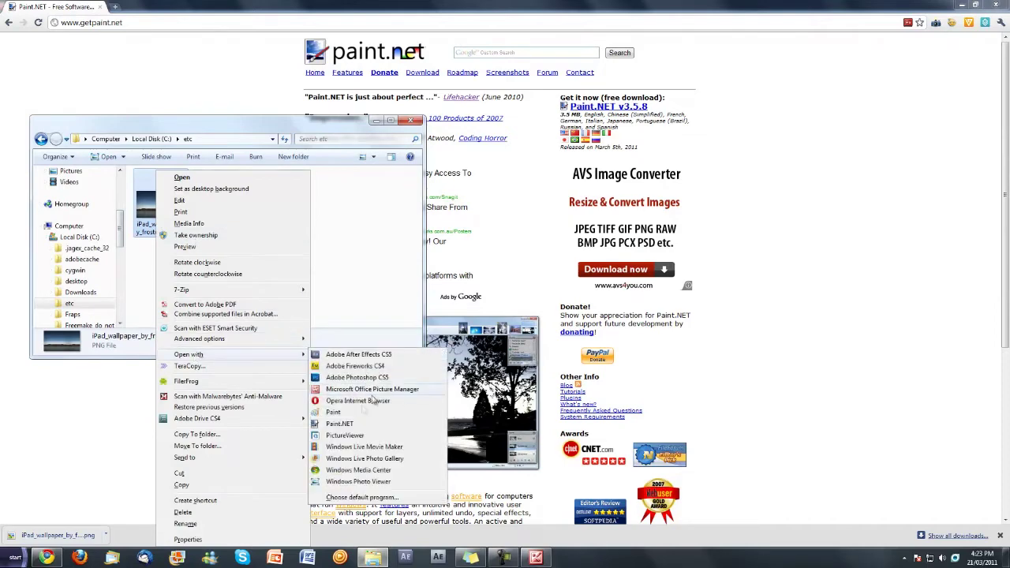
{"action": "left_click", "coordinate": [354, 423]}
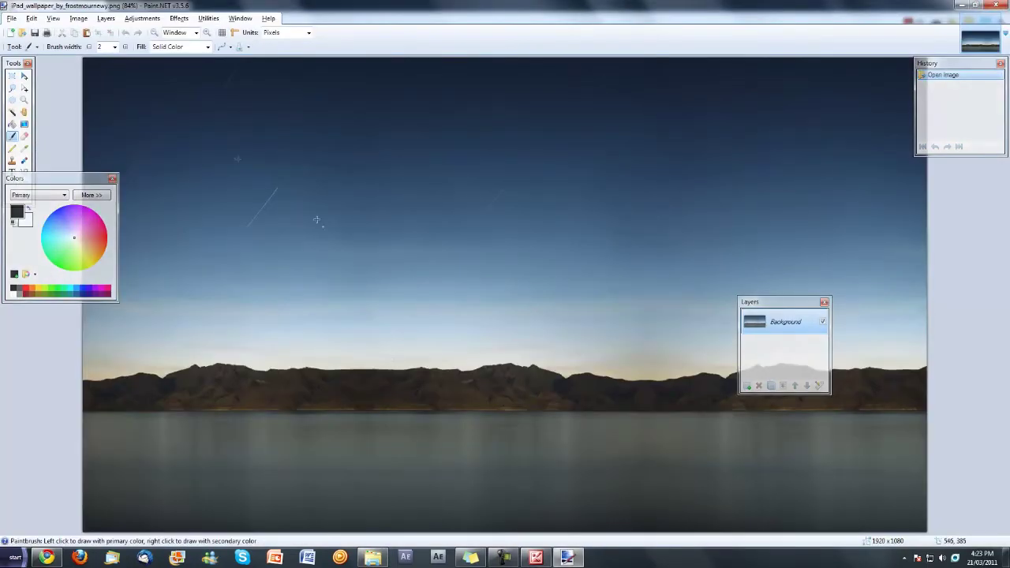
{"action": "left_click", "coordinate": [19, 85]}
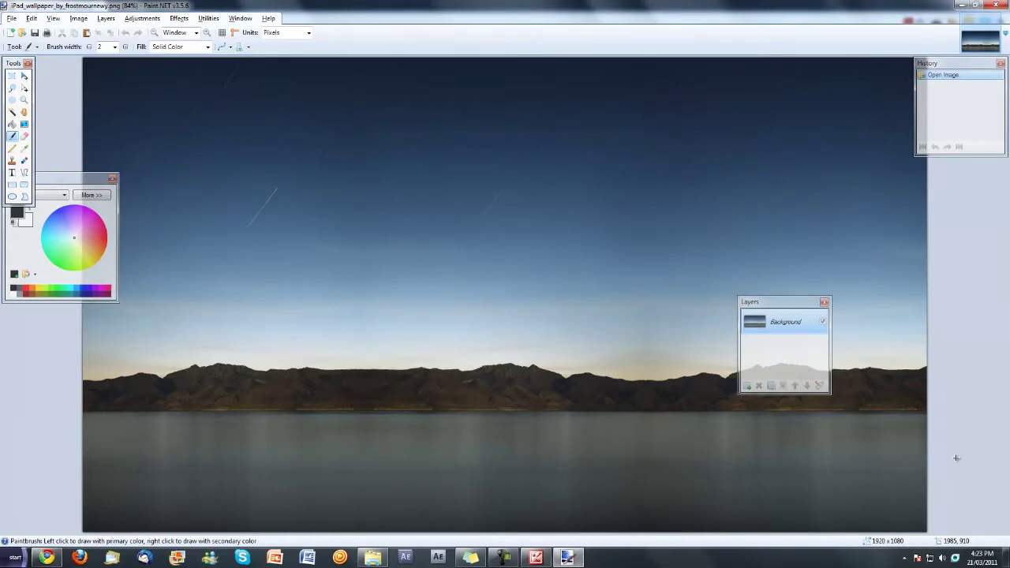
- Show the desktop and capture the whole screen with the Lightscreen area hotkey as screenshot.189
{"action": "key", "text": "super+d"}
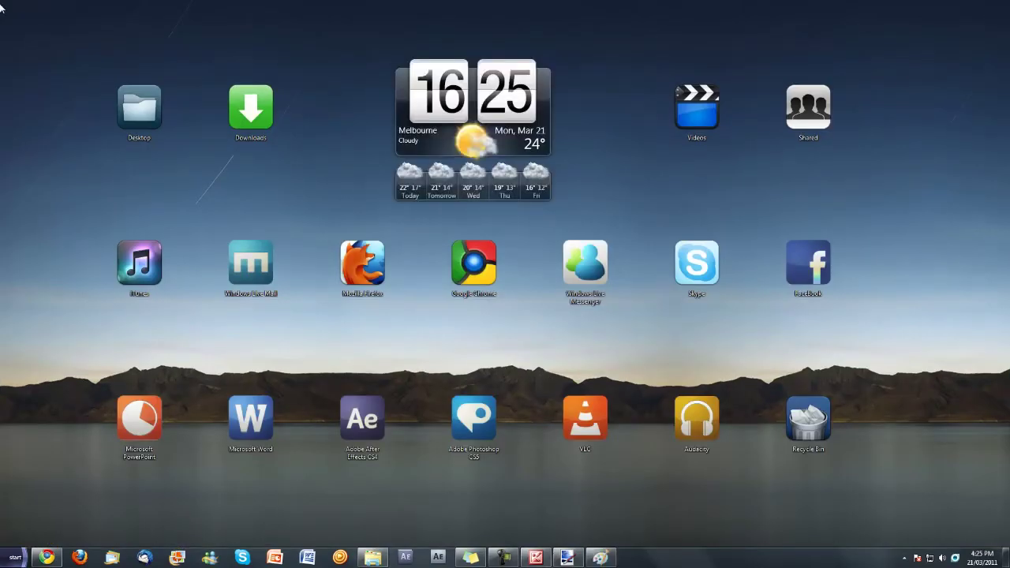
{"action": "key", "text": "ctrl+Print"}
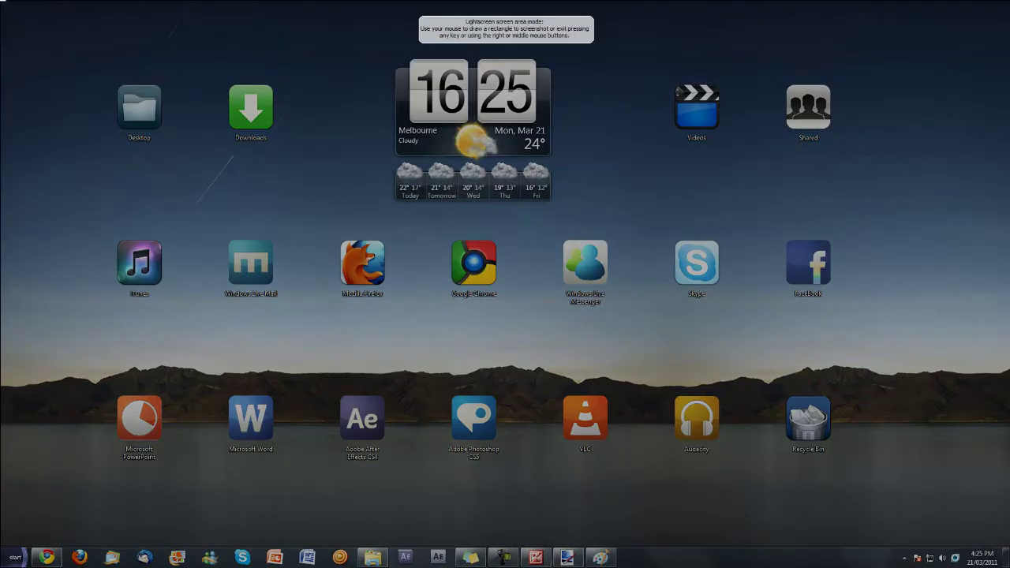
{"action": "left_click_drag", "start_coordinate": [1, 1], "coordinate": [1009, 567]}
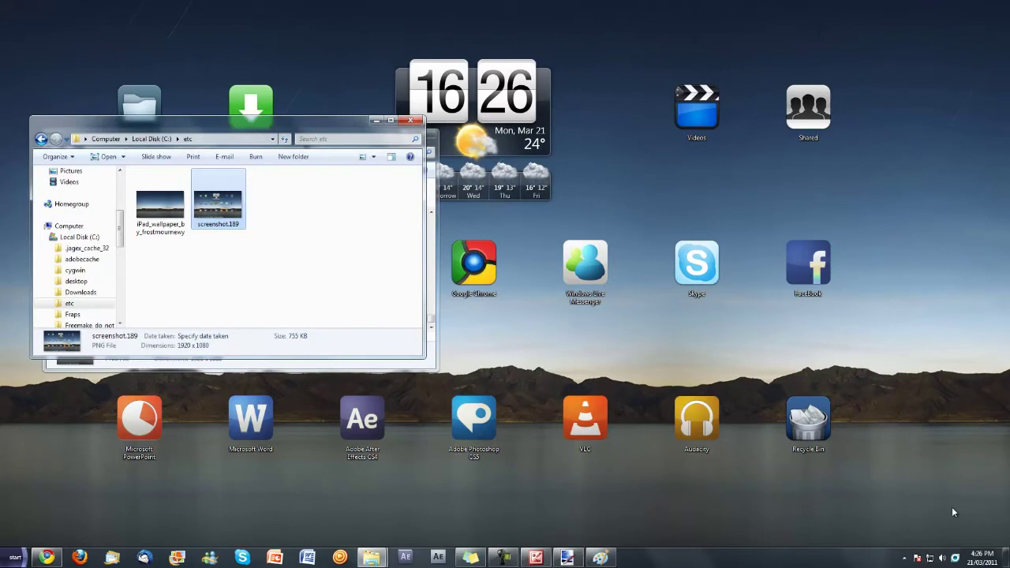
- Open screenshot.189 in Paint.NET and select the entire screenshot
{"action": "left_click", "coordinate": [567, 557]}
{"action": "mouse_move", "coordinate": [600, 557]}
{"action": "key", "text": "ctrl+o"}
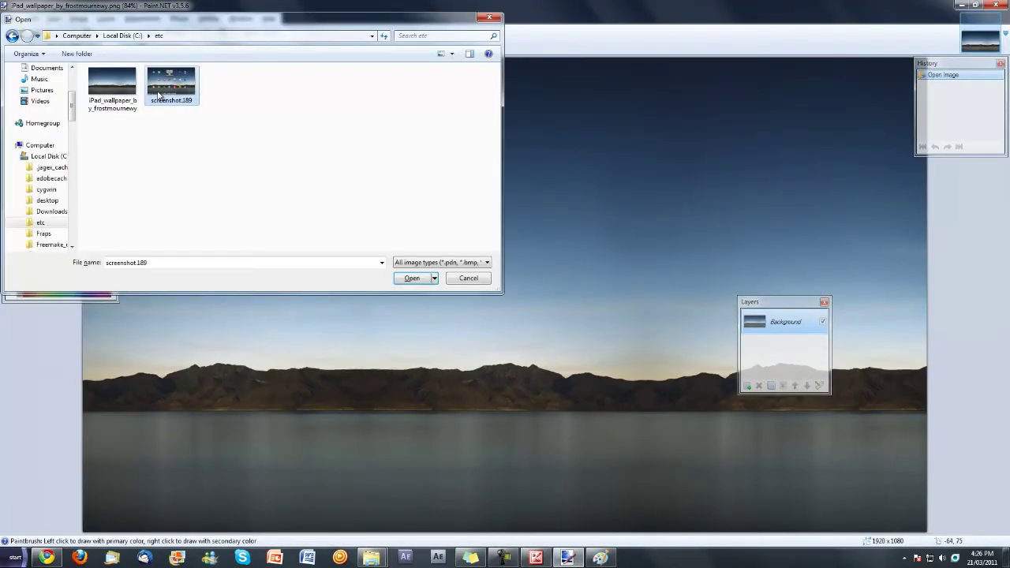
{"action": "double_click", "coordinate": [168, 83]}
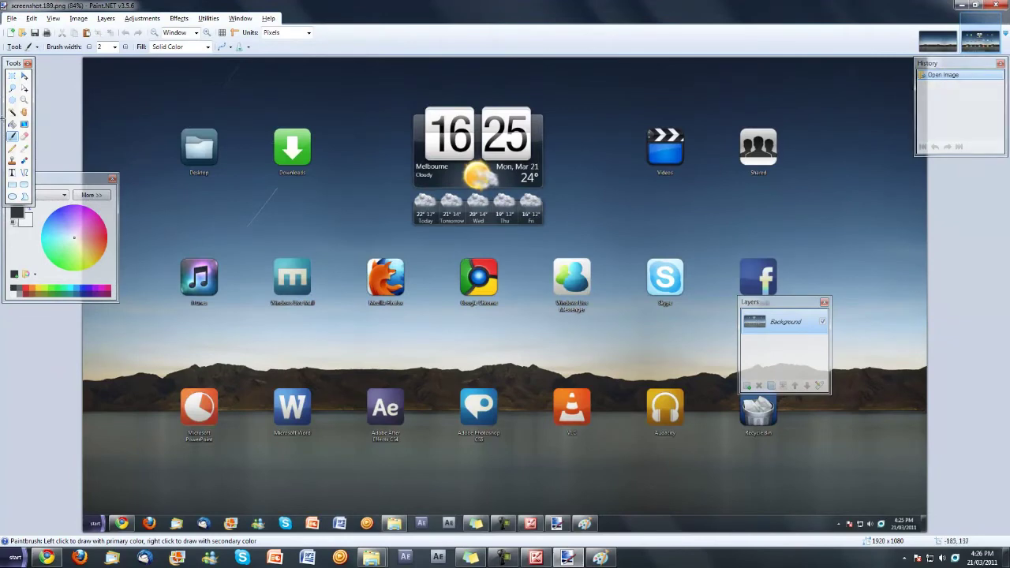
{"action": "left_click", "coordinate": [12, 76]}
{"action": "mouse_move", "coordinate": [83, 59]}
{"action": "left_mouse_down"}
{"action": "mouse_move", "coordinate": [89, 75]}
{"action": "mouse_move", "coordinate": [927, 533]}
{"action": "left_mouse_up"}
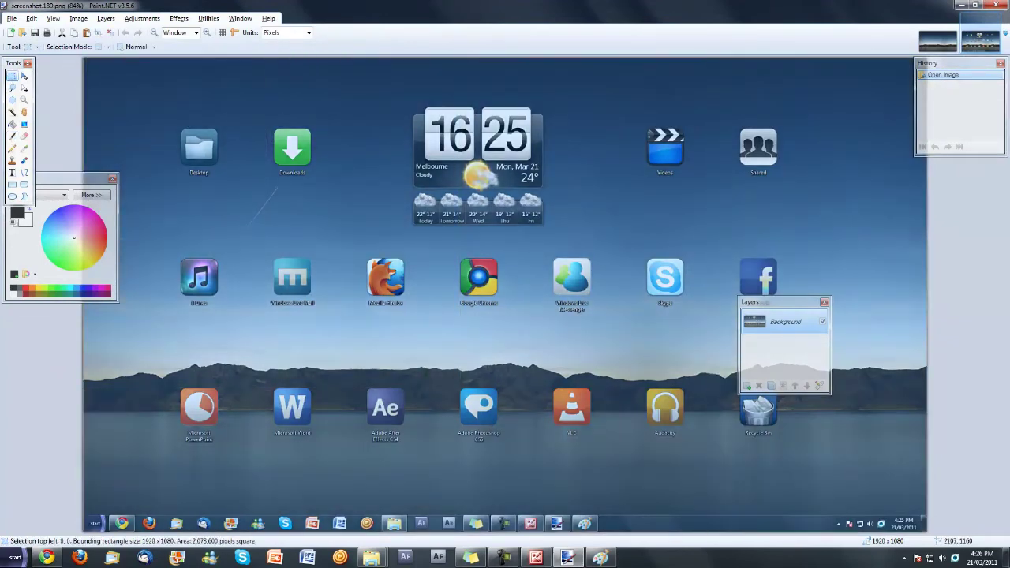
- Paste the screenshot onto a new Layer 2 above the lake wallpaper instead of the Background
{"action": "left_click", "coordinate": [936, 41]}
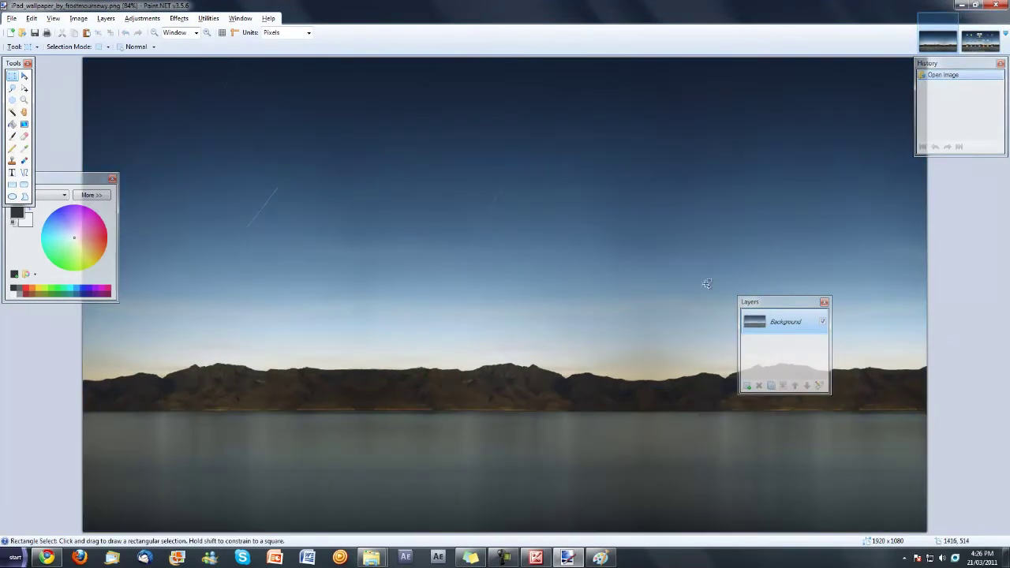
{"action": "key", "text": "ctrl+v"}
{"action": "key", "text": "ctrl+z"}
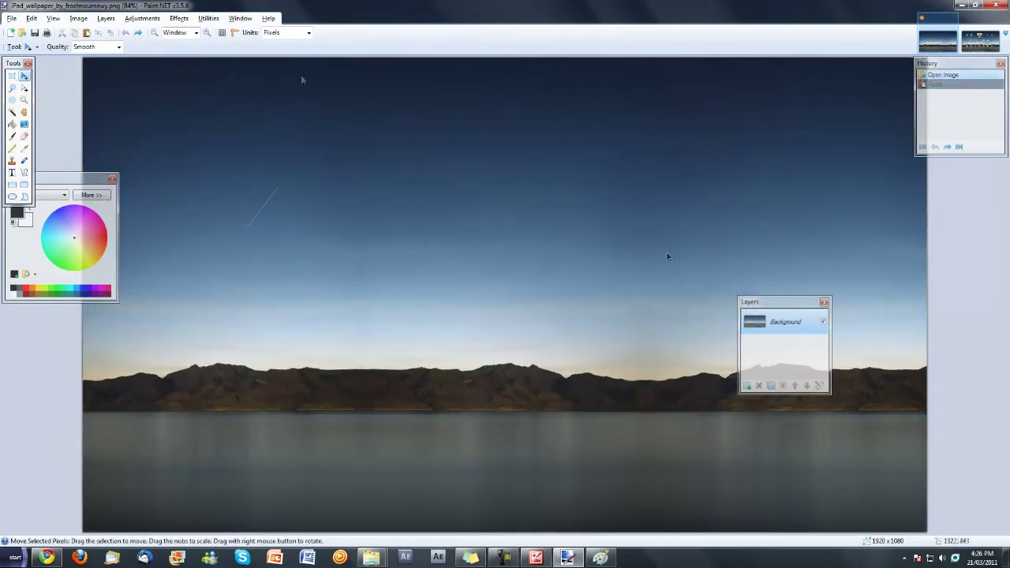
{"action": "left_click", "coordinate": [106, 17]}
{"action": "left_click", "coordinate": [130, 29]}
{"action": "key", "text": "ctrl+v"}
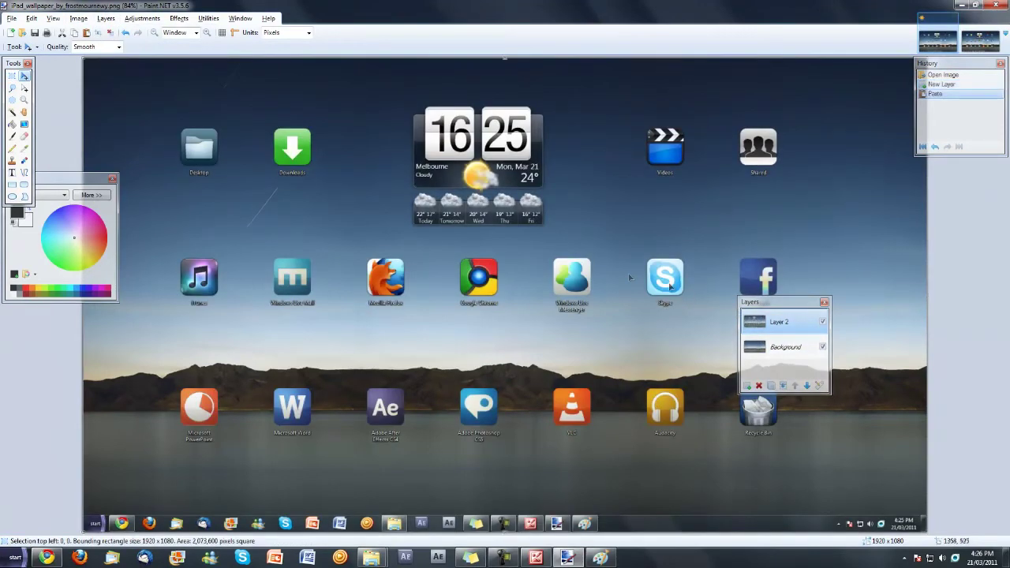
- Toggle Layer 2's visibility on and off to compare the screenshot with the wallpaper
{"action": "left_click", "coordinate": [824, 322]}
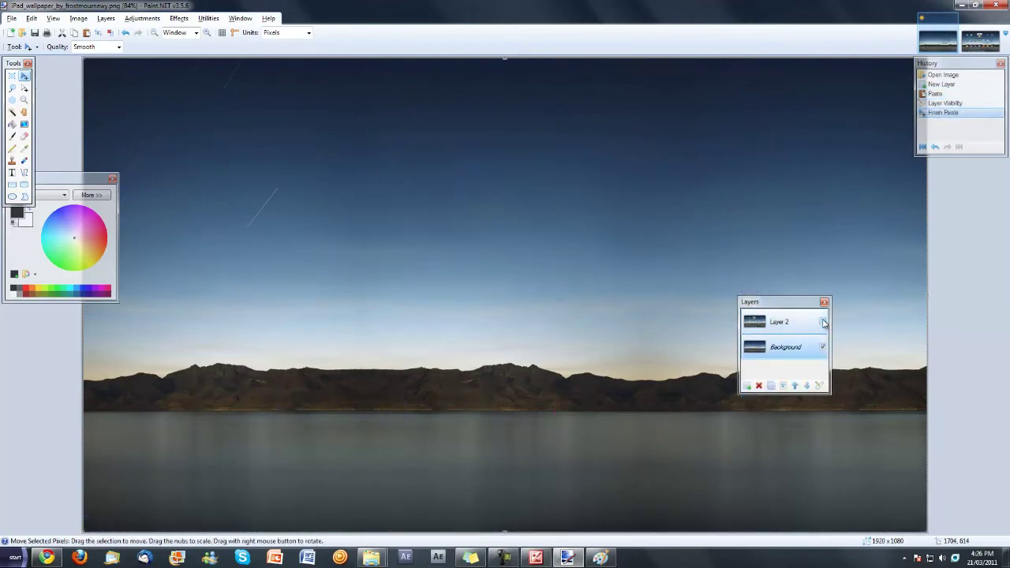
{"action": "left_click", "coordinate": [823, 322]}
{"action": "left_click", "coordinate": [824, 322]}
{"action": "left_click", "coordinate": [824, 322]}
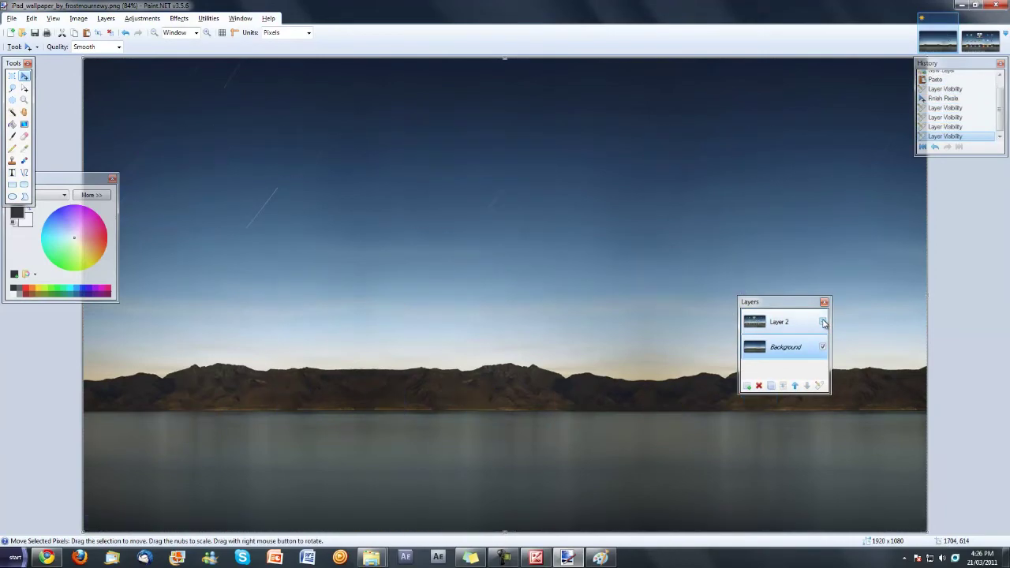
{"action": "left_click", "coordinate": [823, 322]}
{"action": "left_click", "coordinate": [823, 322]}
{"action": "left_click", "coordinate": [823, 322]}
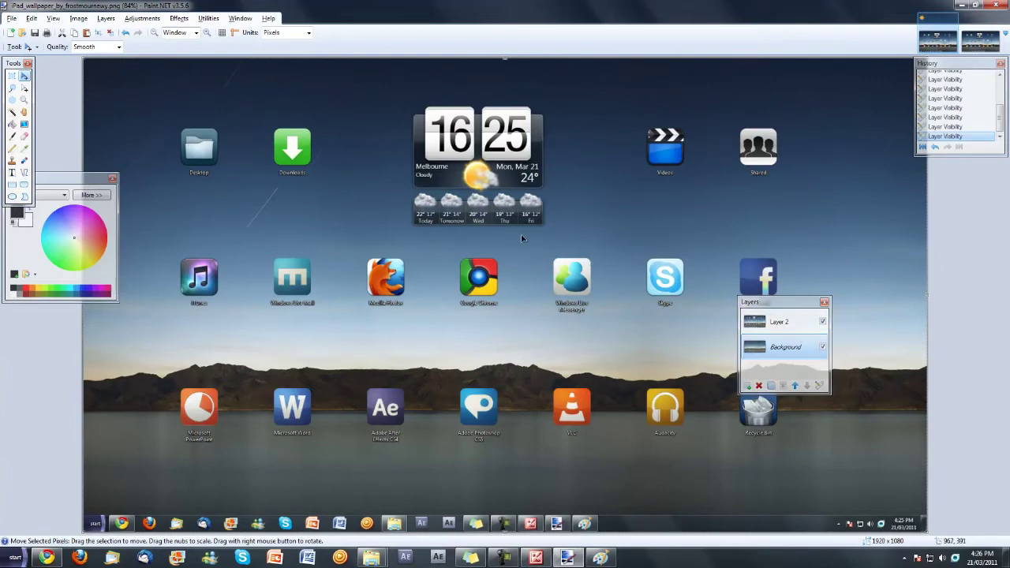
{"action": "left_click", "coordinate": [12, 184]}
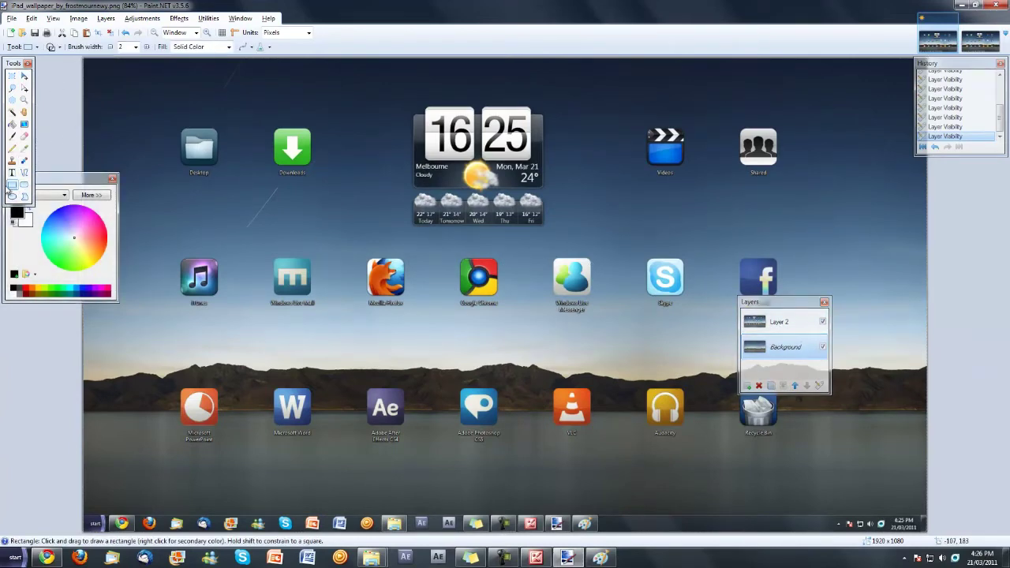
- Set the Rectangle tool to draw solid filled shapes, testing and undoing one rectangle
{"action": "mouse_move", "coordinate": [41, 178]}
{"action": "left_mouse_down"}
{"action": "mouse_move", "coordinate": [63, 219]}
{"action": "mouse_move", "coordinate": [48, 240]}
{"action": "left_mouse_up"}
{"action": "left_click", "coordinate": [58, 47]}
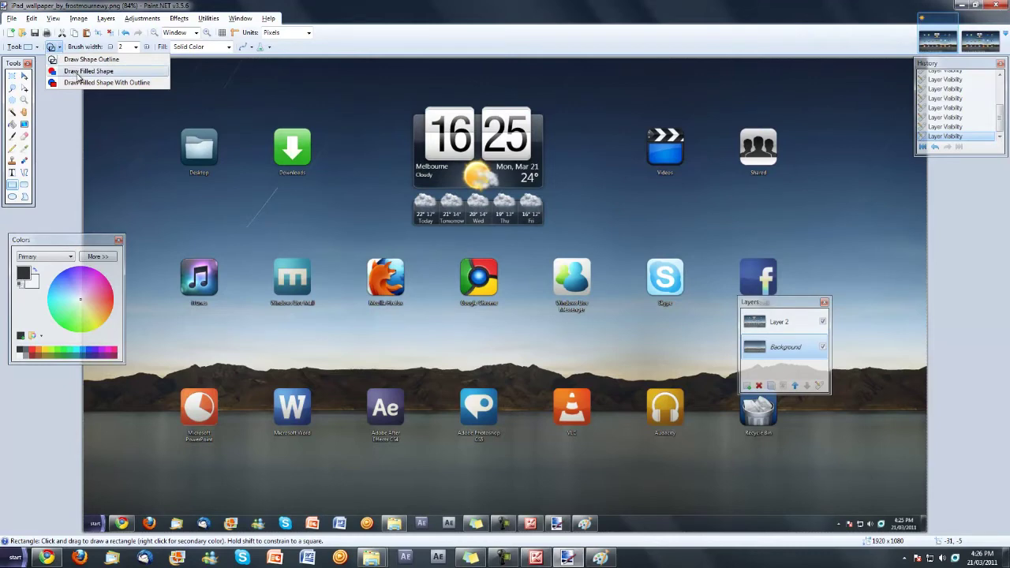
{"action": "left_click", "coordinate": [78, 73]}
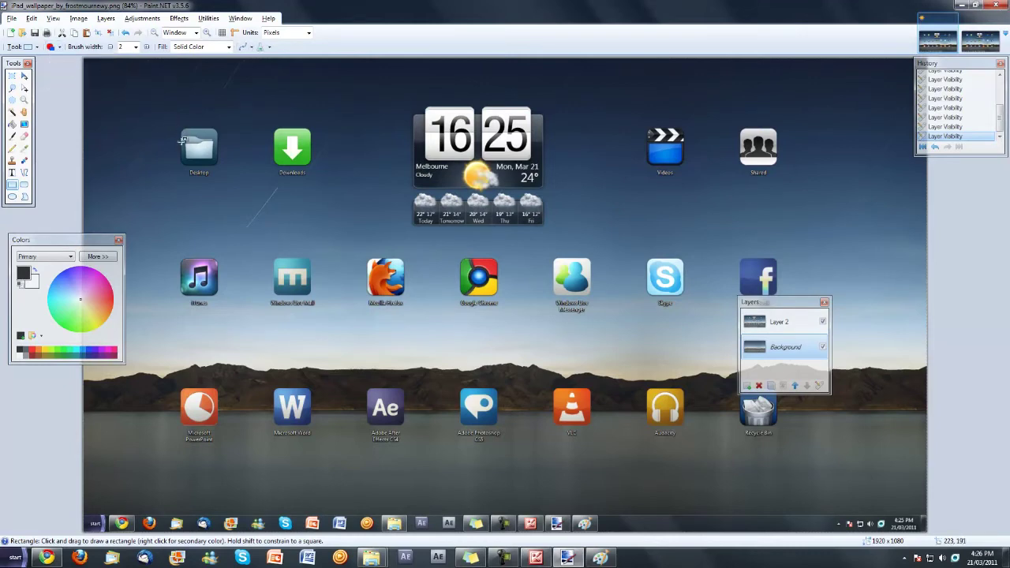
{"action": "left_click_drag", "start_coordinate": [179, 142], "coordinate": [222, 177]}
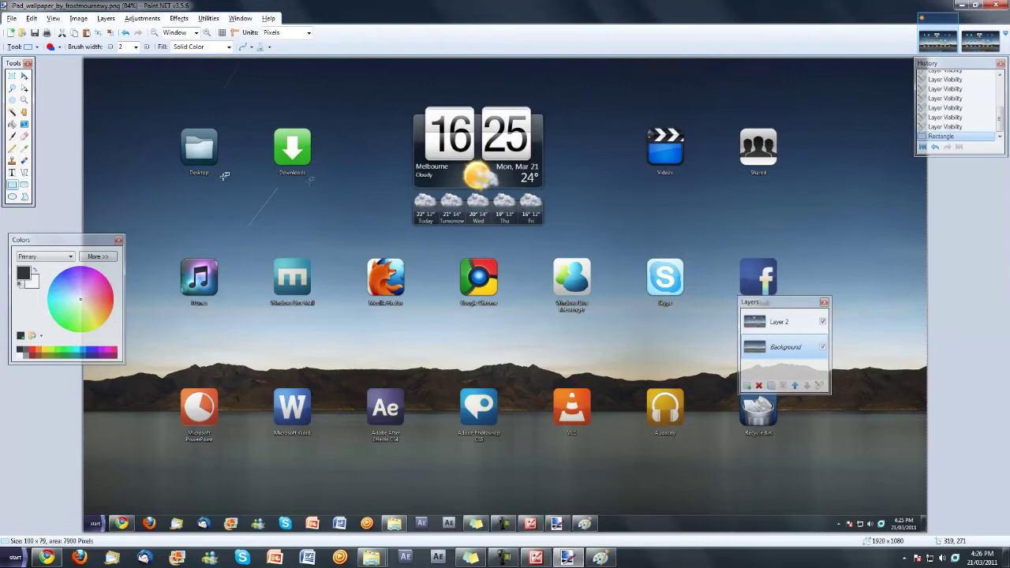
{"action": "key", "text": "ctrl+z"}
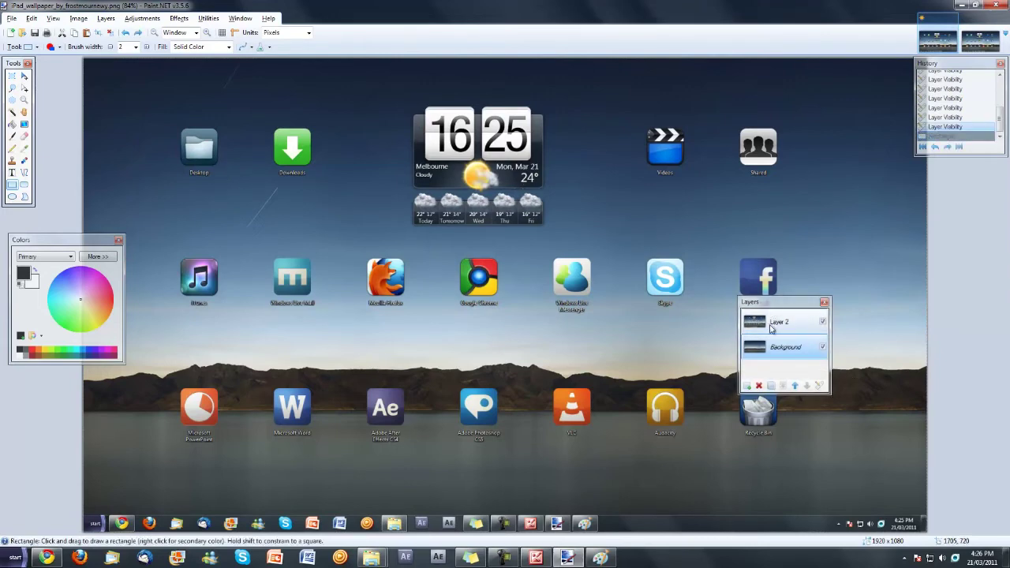
- On a new Layer 3, draw black boxes over the Desktop, Downloads, iTunes and Windows Live Mail icons
{"action": "key", "text": "alt+Page_Up"}
{"action": "left_click", "coordinate": [105, 17]}
{"action": "left_click", "coordinate": [126, 31]}
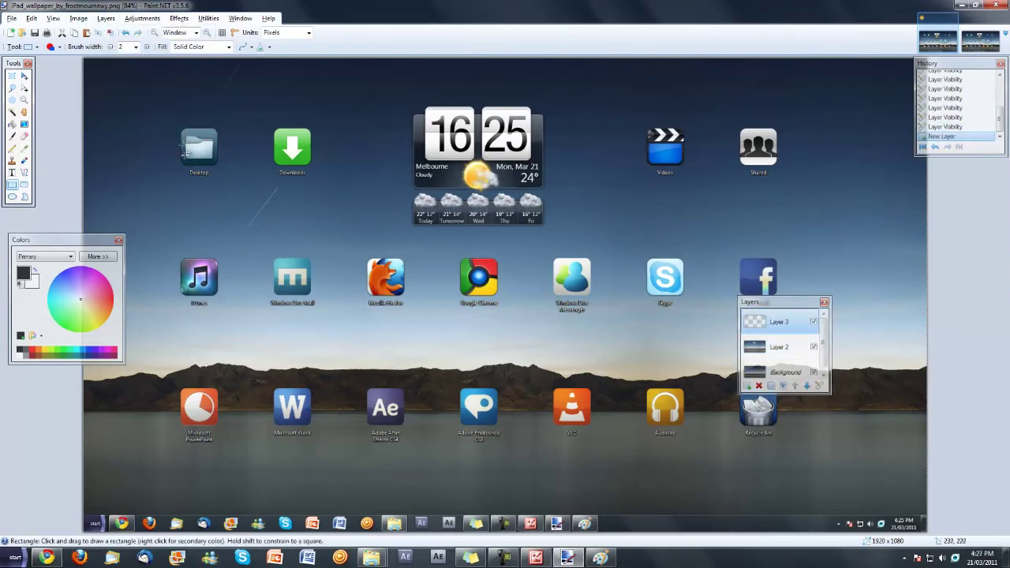
{"action": "left_click_drag", "start_coordinate": [181, 147], "coordinate": [219, 178]}
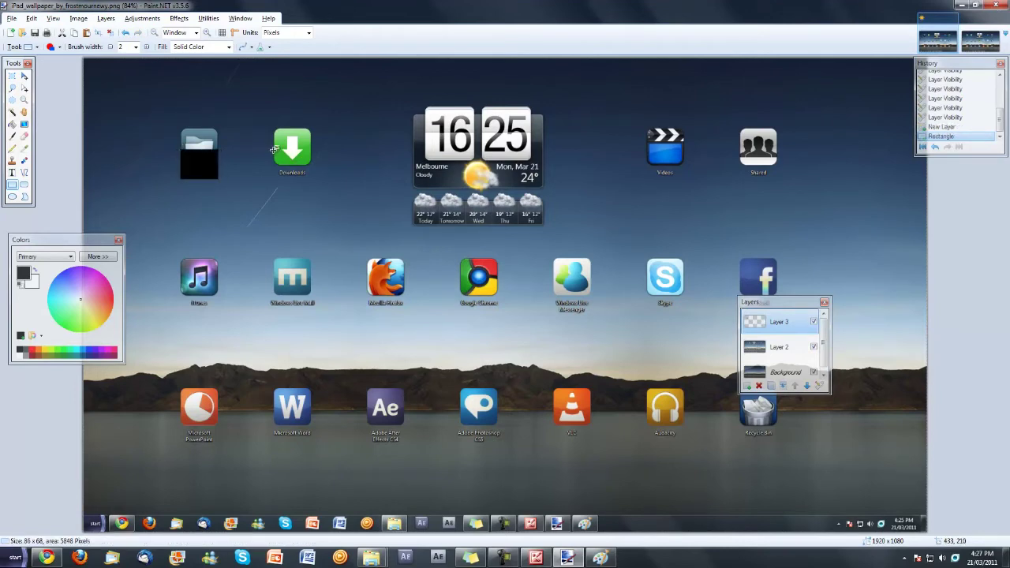
{"action": "left_click_drag", "start_coordinate": [273, 149], "coordinate": [311, 180]}
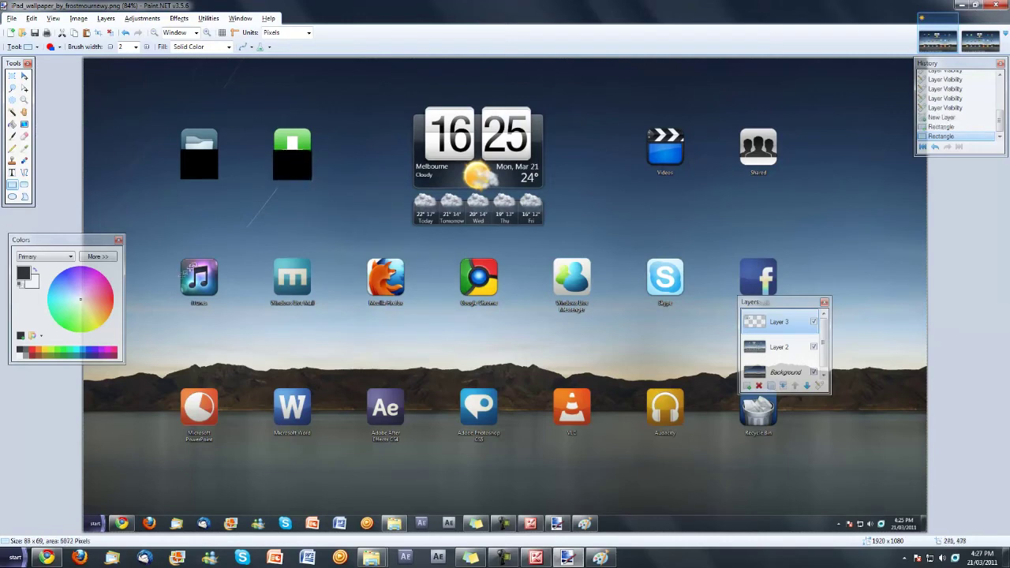
{"action": "left_click_drag", "start_coordinate": [180, 278], "coordinate": [218, 304]}
{"action": "left_click_drag", "start_coordinate": [275, 280], "coordinate": [314, 307]}
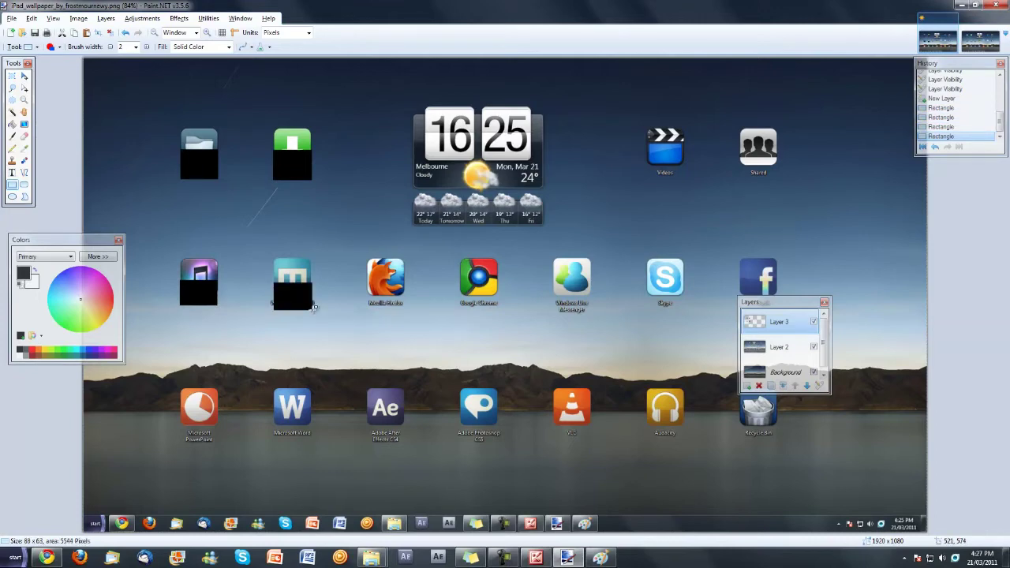
- Copy the four black boxes and paste a copy shifted to the right
{"action": "left_click", "coordinate": [12, 76]}
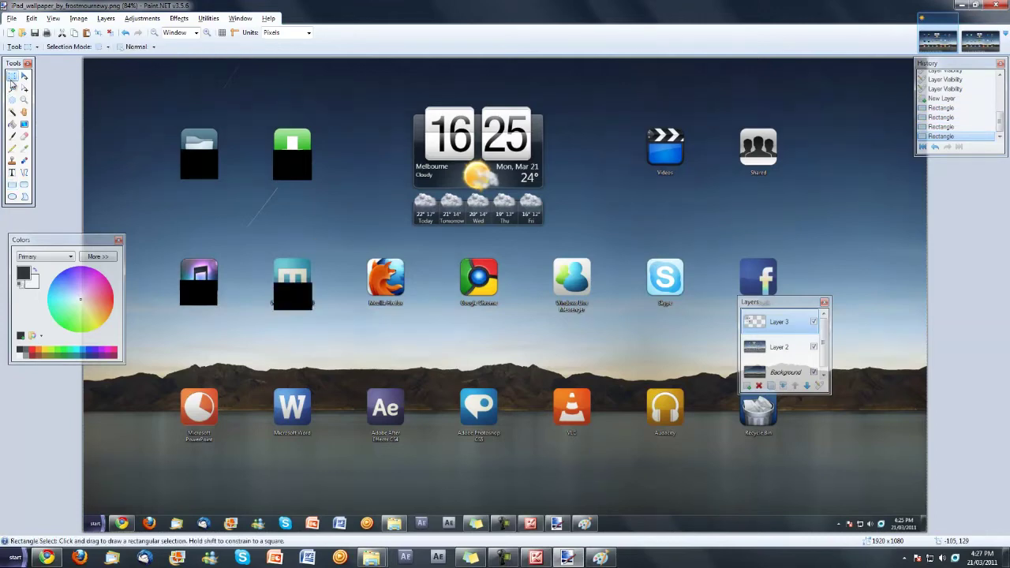
{"action": "left_click", "coordinate": [163, 135]}
{"action": "left_click_drag", "start_coordinate": [163, 134], "coordinate": [334, 330]}
{"action": "key", "text": "ctrl+c"}
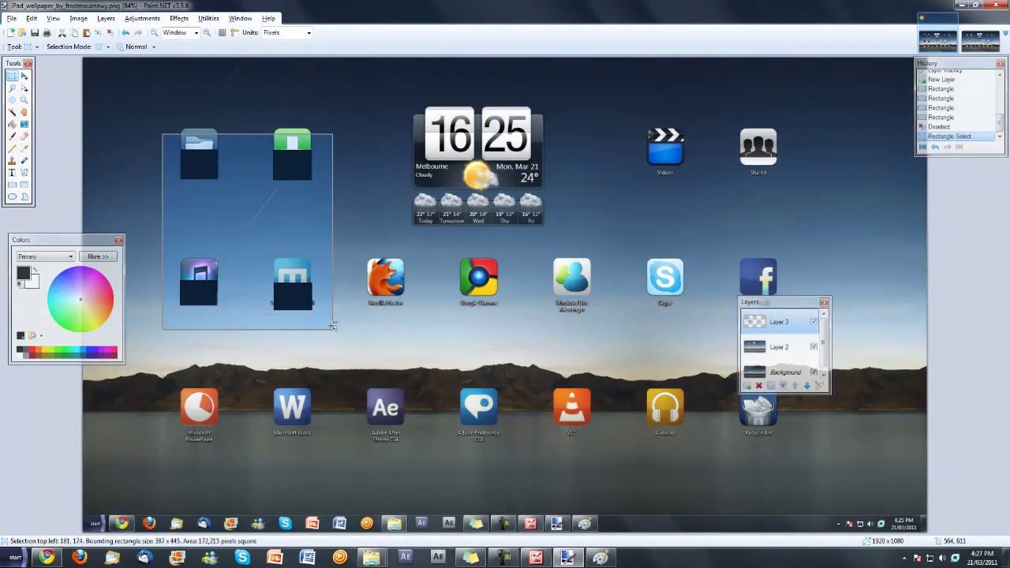
{"action": "key", "text": "ctrl+v"}
{"action": "left_click_drag", "start_coordinate": [271, 204], "coordinate": [729, 204]}
- Paste more box copies over the Chrome, Messenger, Photoshop, VLC, Firefox, Word and Ae icons
{"action": "key", "text": "ctrl+v"}
{"action": "left_click_drag", "start_coordinate": [263, 208], "coordinate": [544, 342]}
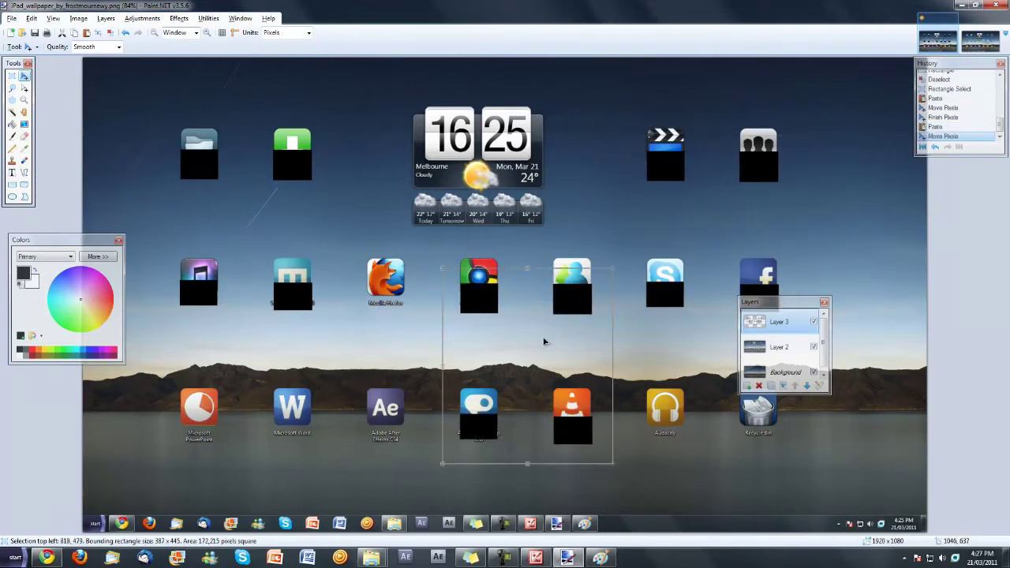
{"action": "key", "text": "ctrl+v"}
{"action": "left_click_drag", "start_coordinate": [267, 209], "coordinate": [361, 339]}
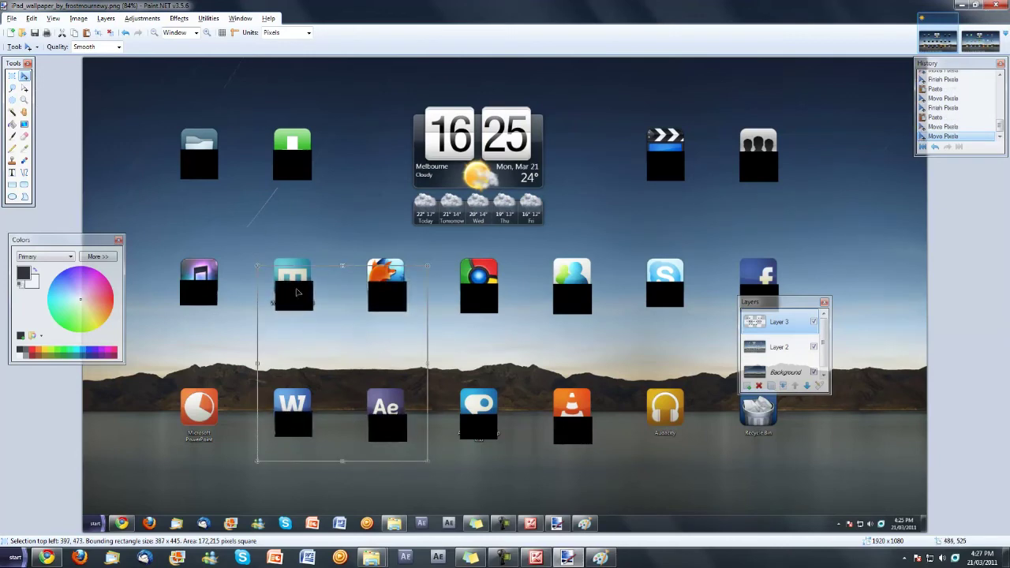
{"action": "left_click_drag", "start_coordinate": [297, 293], "coordinate": [295, 295]}
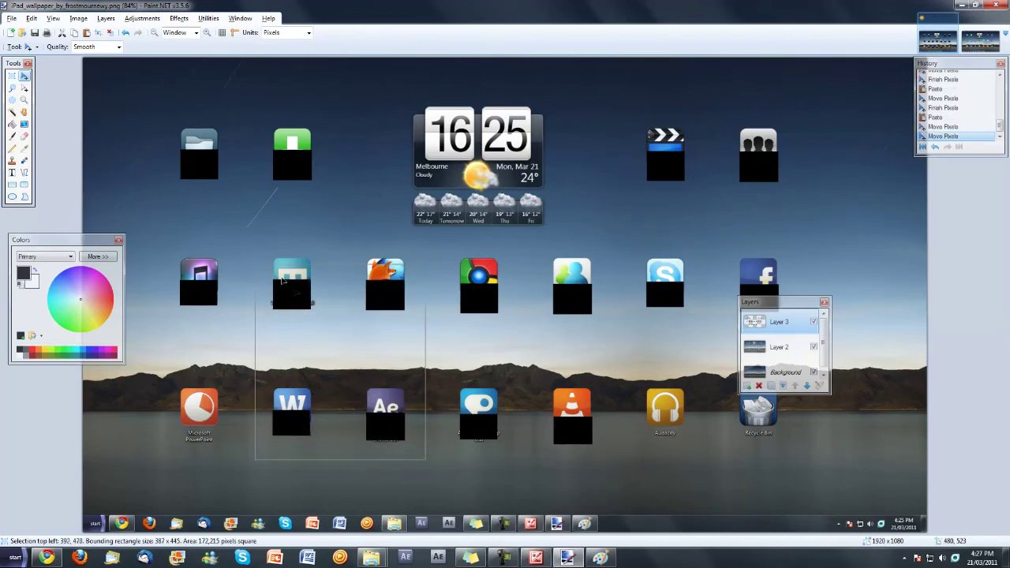
- Draw black rectangles over the PowerPoint, Audacity and Recycle Bin icon labels
{"action": "left_click", "coordinate": [12, 76]}
{"action": "left_click", "coordinate": [183, 165]}
{"action": "left_click", "coordinate": [12, 184]}
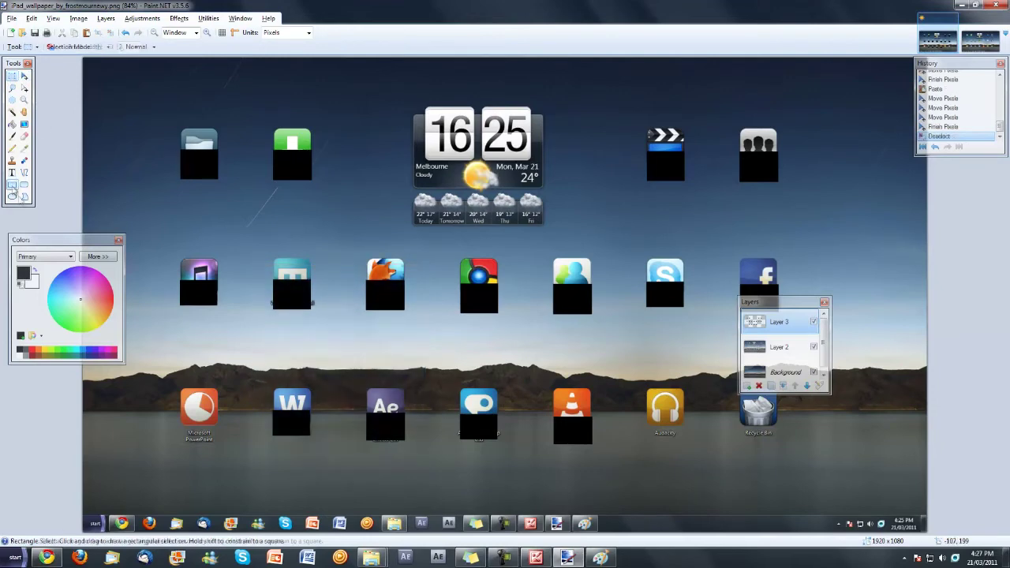
{"action": "left_click_drag", "start_coordinate": [180, 414], "coordinate": [222, 442]}
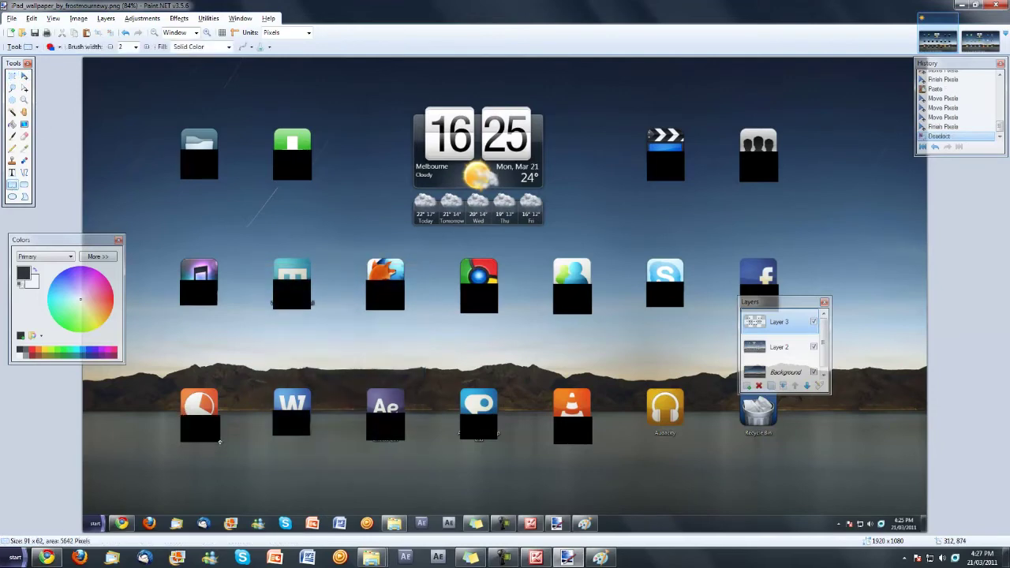
{"action": "left_click_drag", "start_coordinate": [647, 414], "coordinate": [683, 438]}
{"action": "left_click_drag", "start_coordinate": [742, 412], "coordinate": [784, 441]}
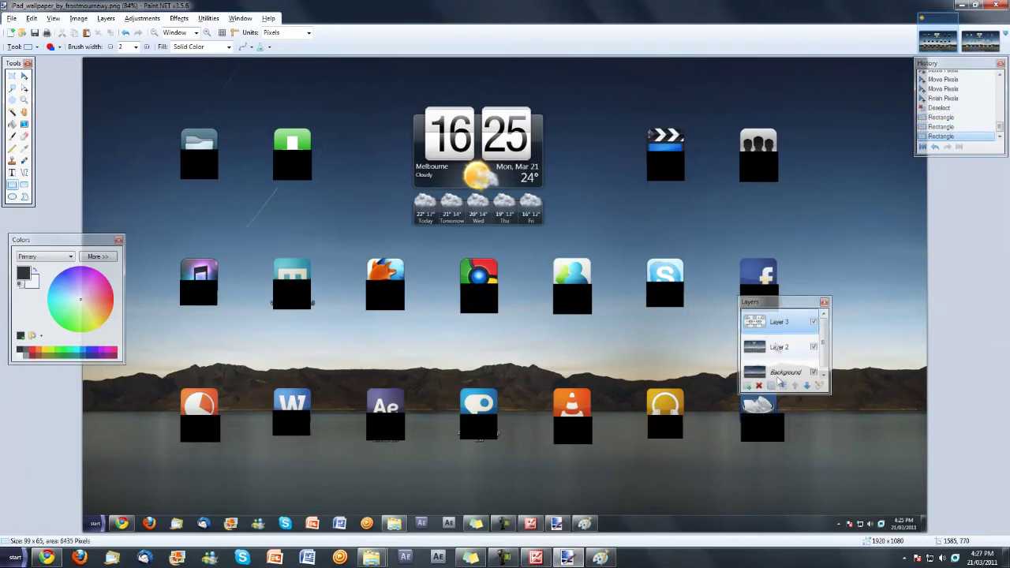
{"action": "left_click_drag", "start_coordinate": [777, 305], "coordinate": [882, 270]}
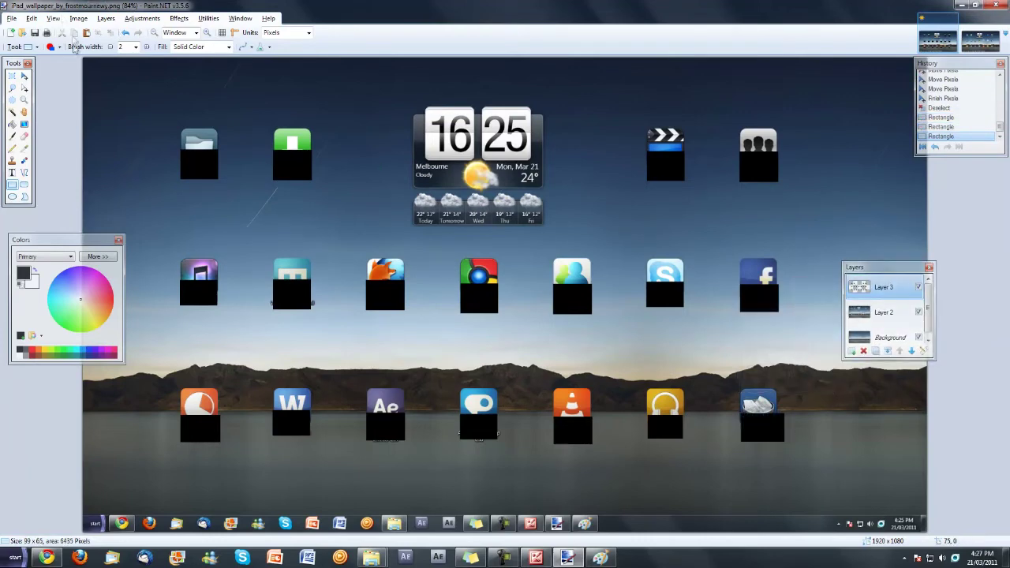
- Apply a Gaussian Blur of radius 50 to Layer 3's black rectangles
{"action": "left_click", "coordinate": [180, 19]}
{"action": "mouse_move", "coordinate": [197, 46]}
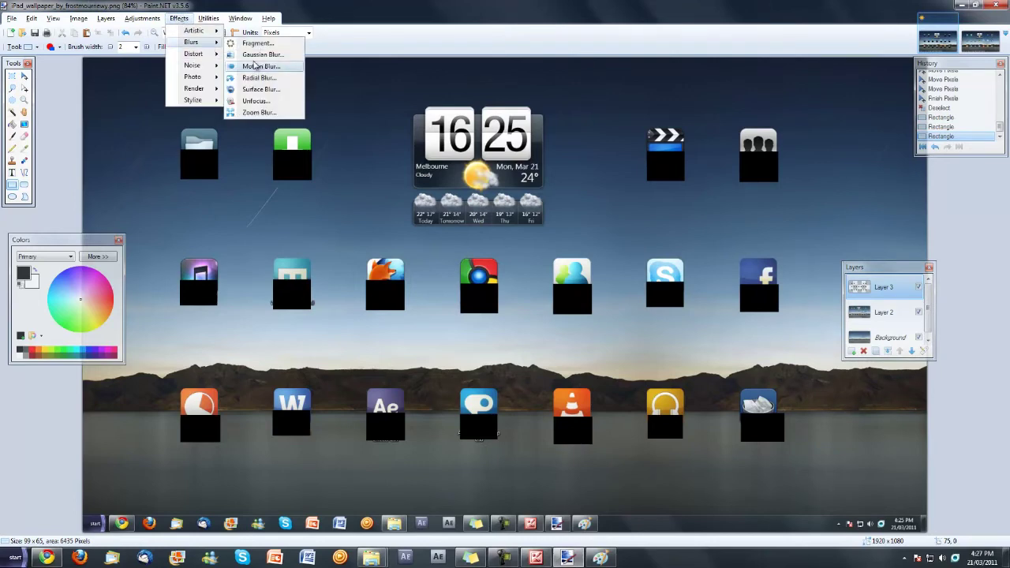
{"action": "left_click", "coordinate": [254, 58]}
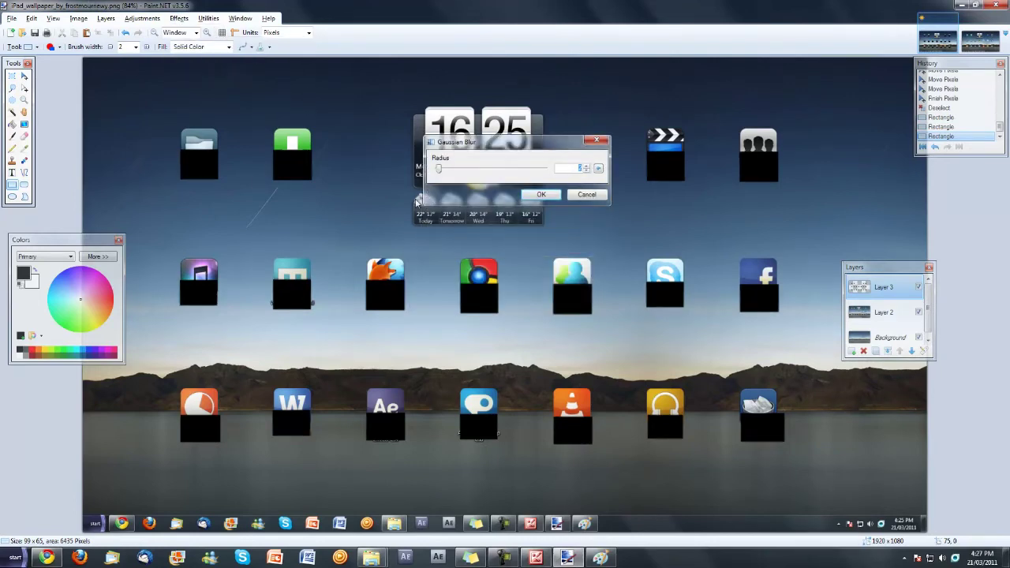
{"action": "left_click_drag", "start_coordinate": [439, 174], "coordinate": [458, 172]}
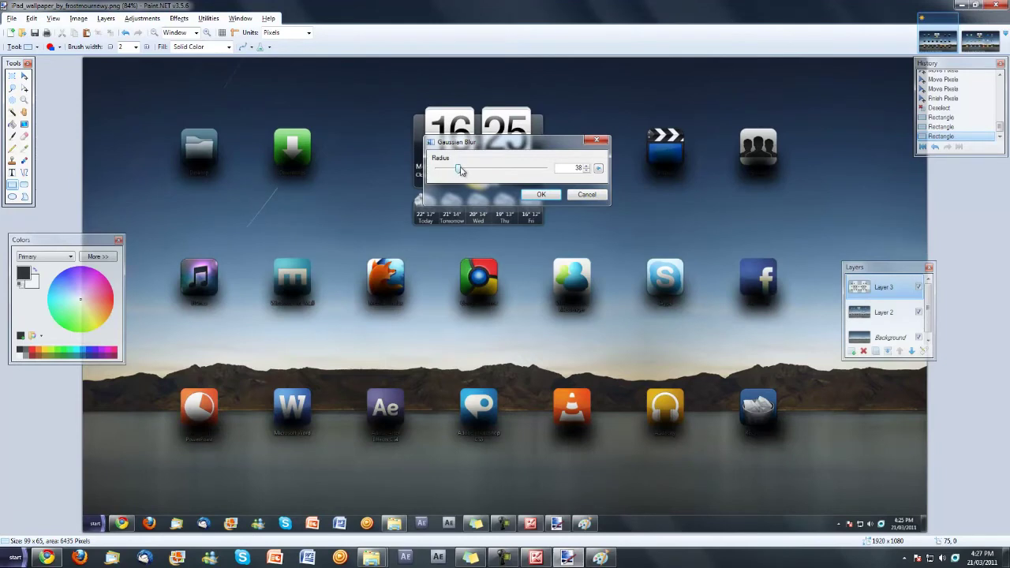
{"action": "left_click_drag", "start_coordinate": [460, 171], "coordinate": [465, 173]}
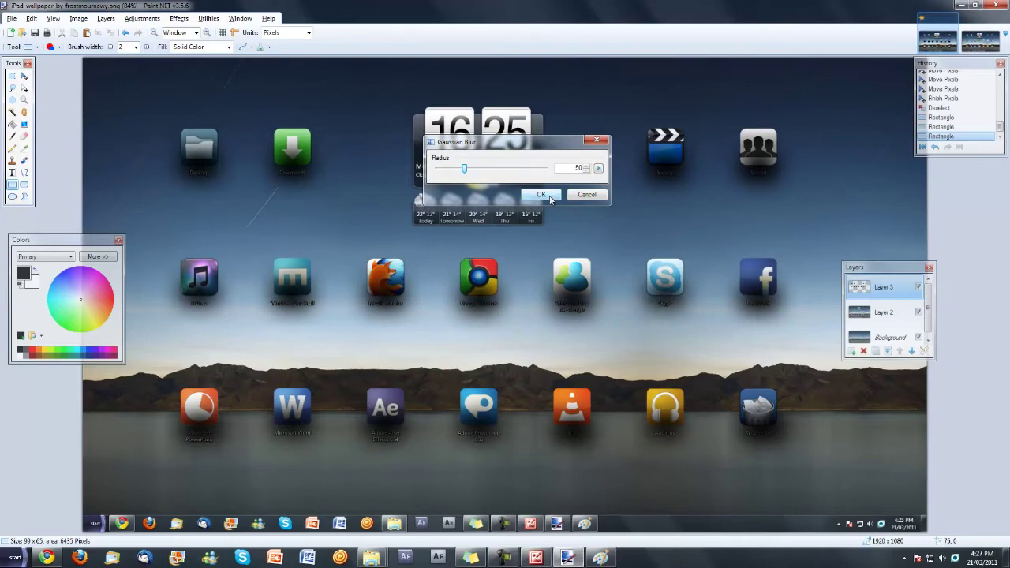
{"action": "left_click", "coordinate": [541, 195]}
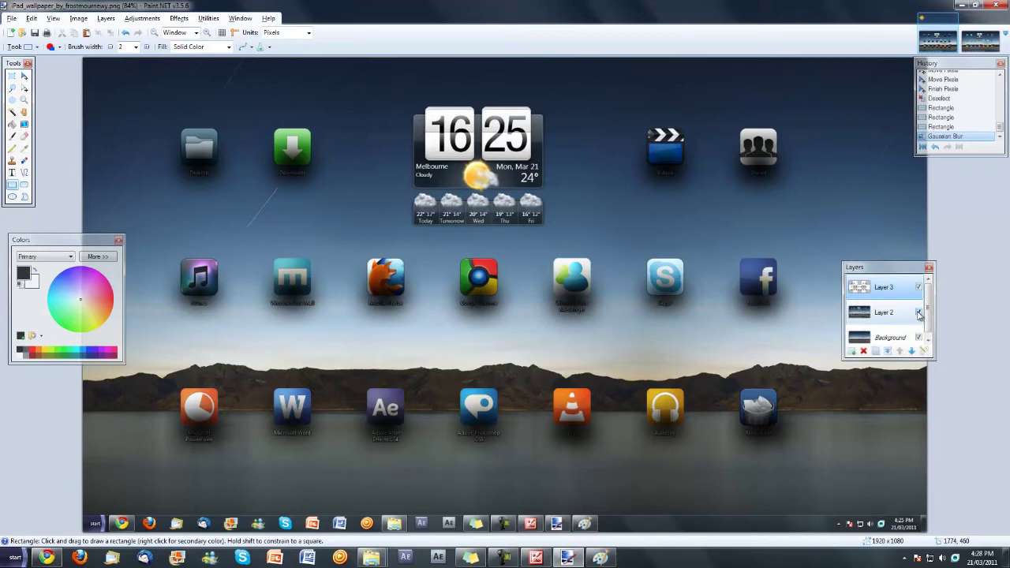
- Toggle Layer 2's visibility repeatedly to compare the shadows, leaving it hidden
{"action": "left_click", "coordinate": [918, 313]}
{"action": "left_click", "coordinate": [919, 312]}
{"action": "left_click", "coordinate": [918, 313]}
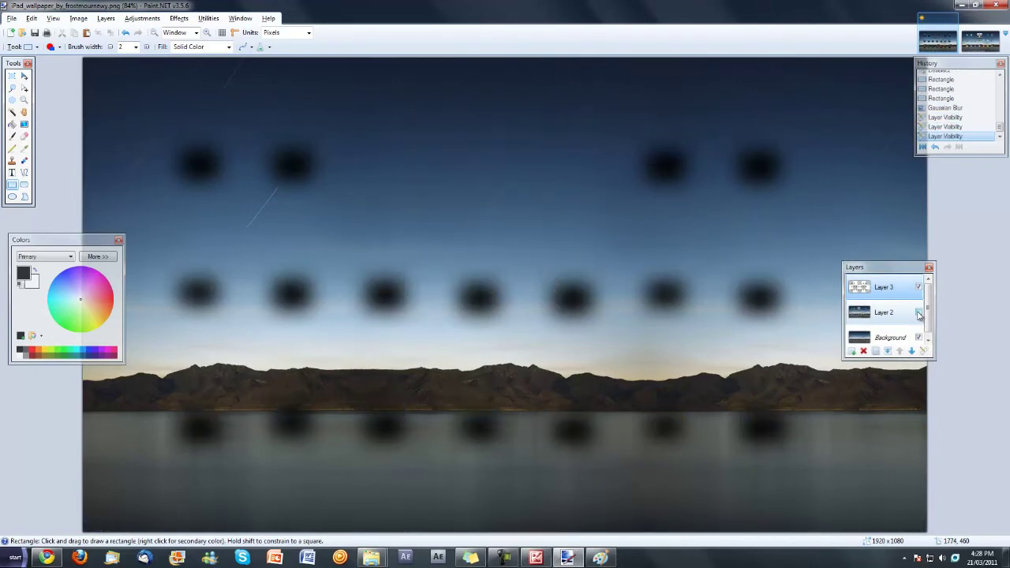
{"action": "left_click", "coordinate": [919, 313]}
{"action": "left_click", "coordinate": [918, 312]}
{"action": "left_click", "coordinate": [918, 312]}
{"action": "left_click", "coordinate": [918, 312]}
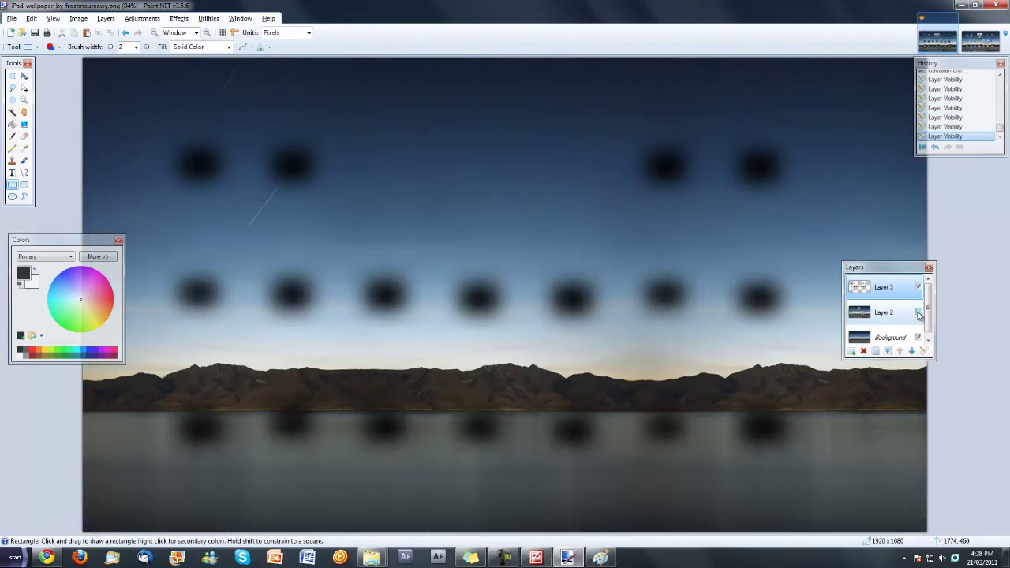
{"action": "left_click", "coordinate": [918, 312]}
{"action": "left_click", "coordinate": [919, 312]}
{"action": "left_click", "coordinate": [918, 312]}
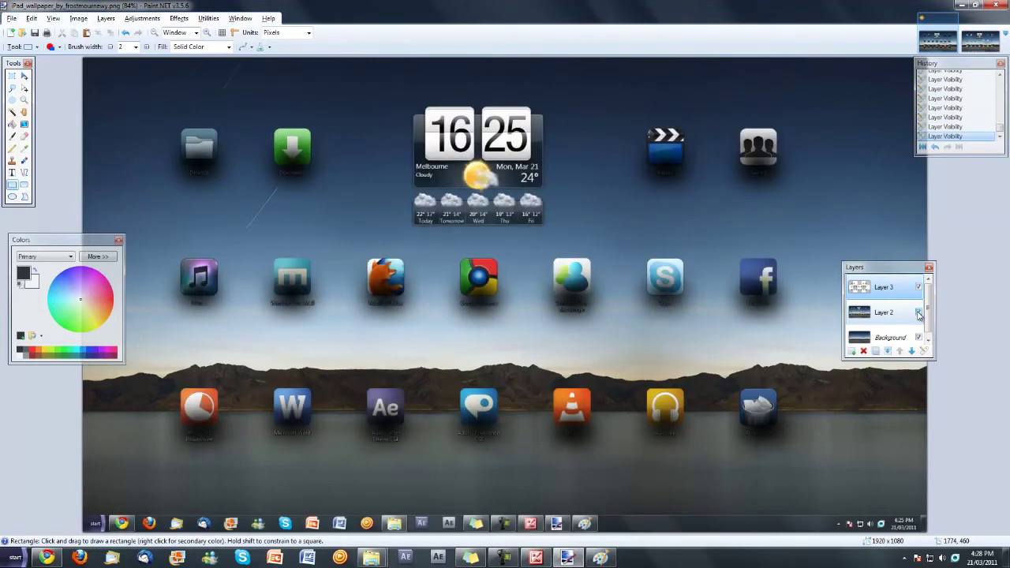
{"action": "left_click", "coordinate": [918, 312]}
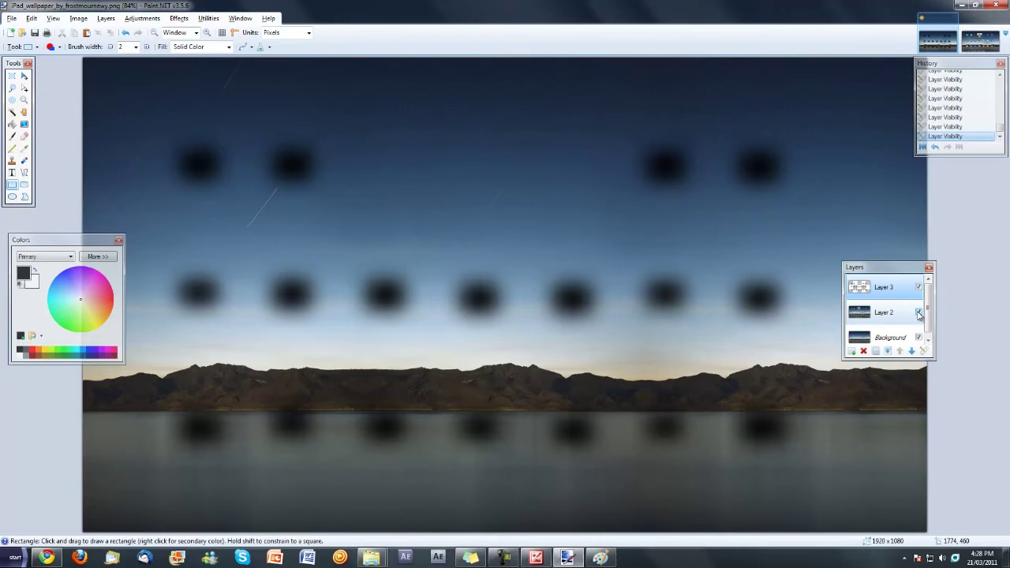
{"action": "left_click", "coordinate": [918, 312]}
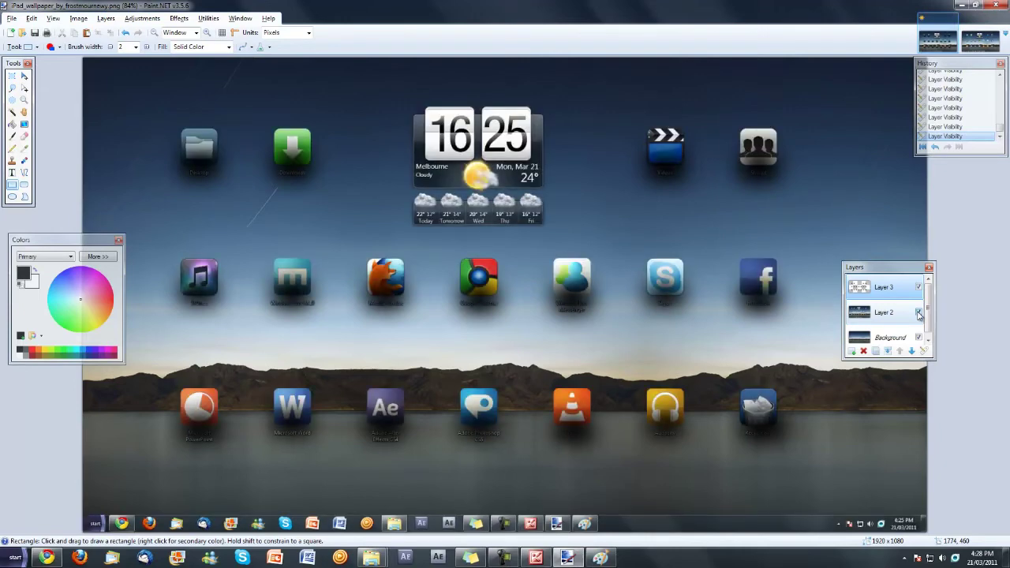
{"action": "left_click", "coordinate": [918, 313]}
- Save the image as PNG file shadows.png, flattening the layers when prompted
{"action": "left_click", "coordinate": [11, 17]}
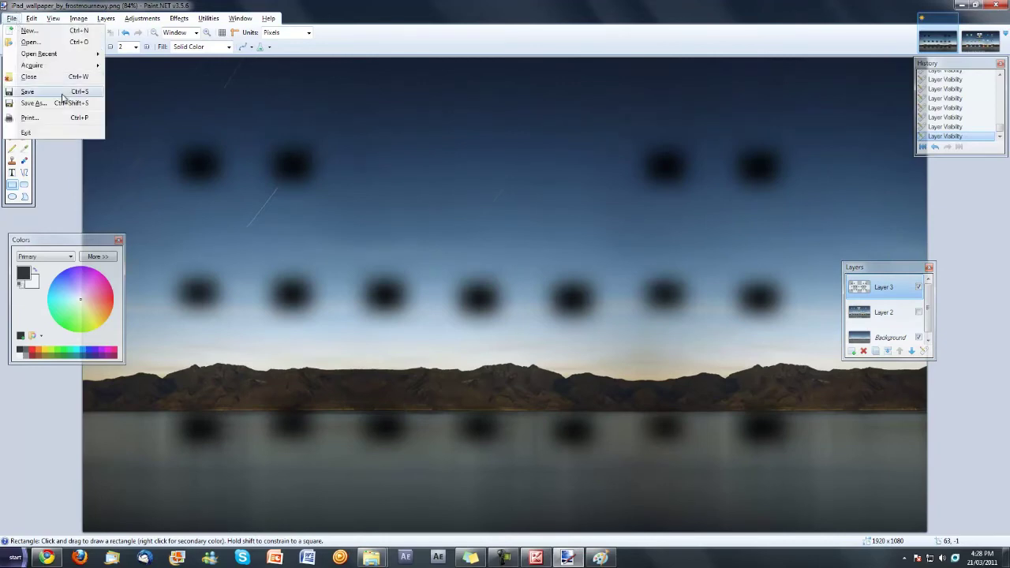
{"action": "left_click", "coordinate": [35, 102]}
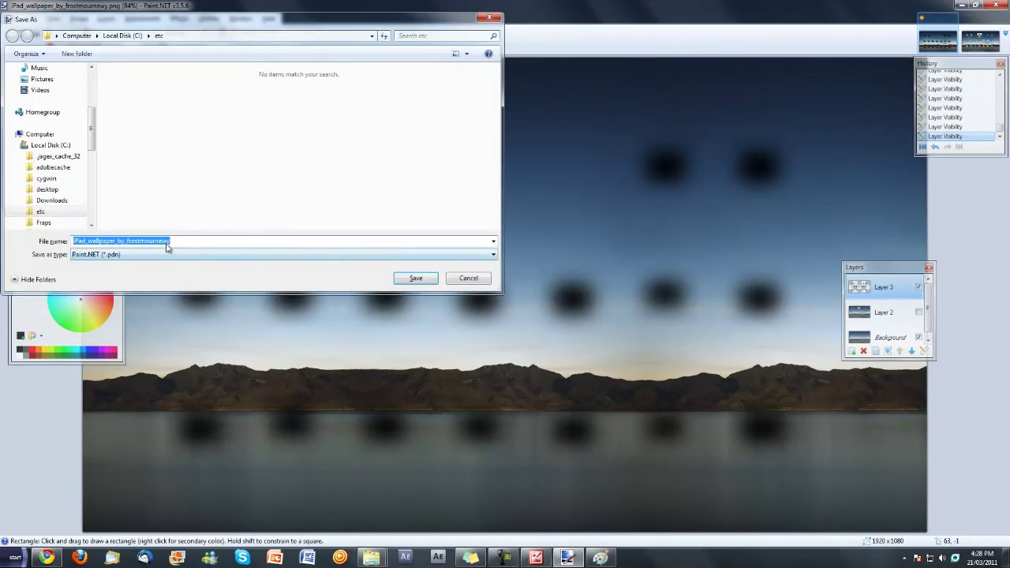
{"action": "left_click", "coordinate": [165, 254]}
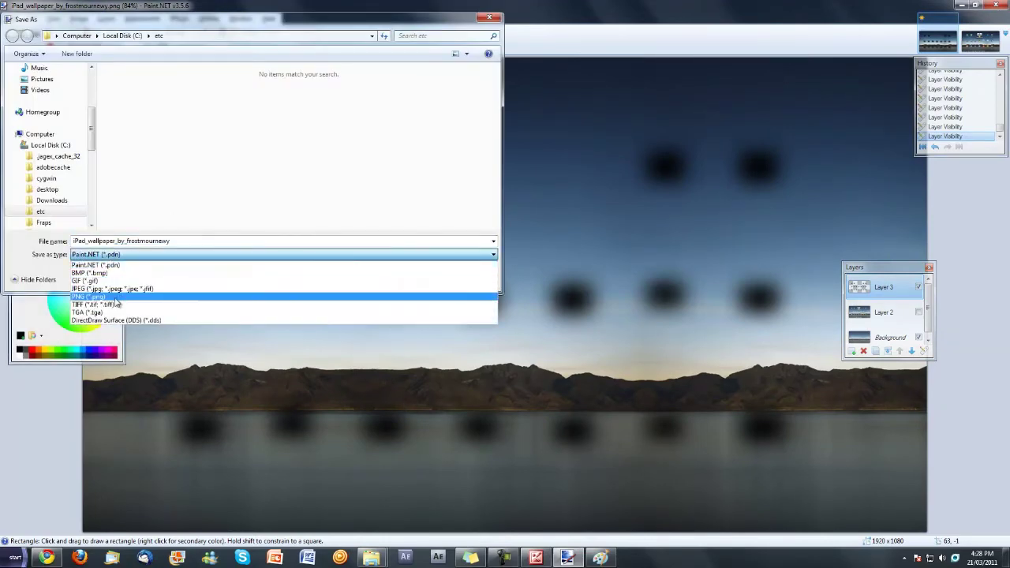
{"action": "left_click", "coordinate": [170, 290]}
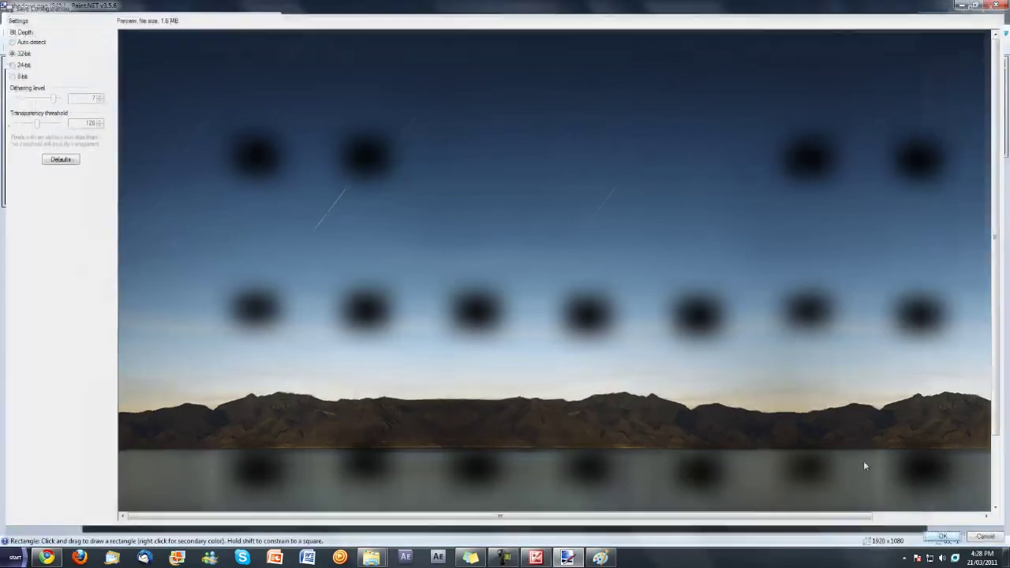
{"action": "left_click", "coordinate": [467, 287]}
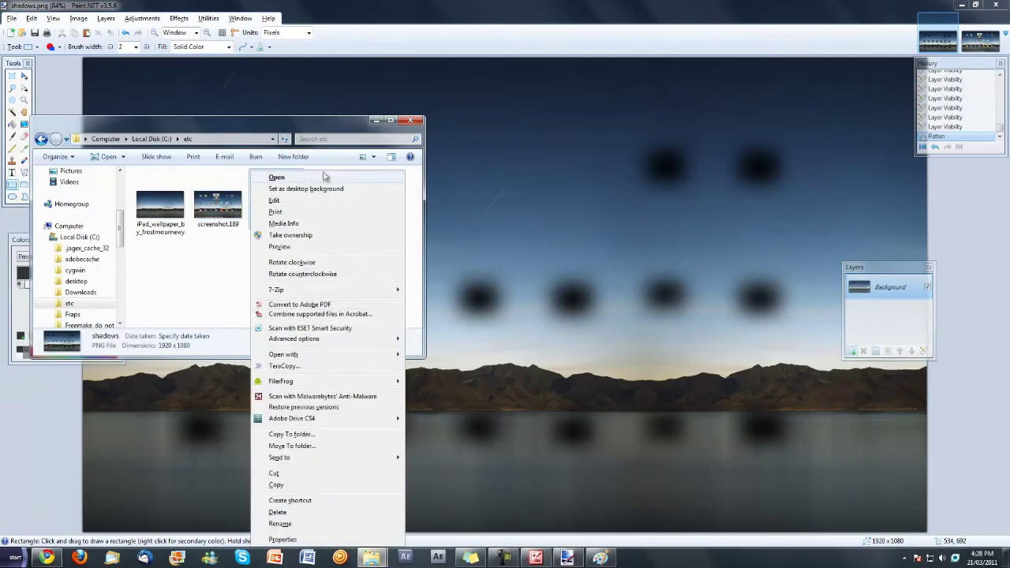
- Set shadows.png as desktop background, minimize Paint.NET and Explorer windows to view it, then restore Paint.NET
{"action": "left_click", "coordinate": [332, 190]}
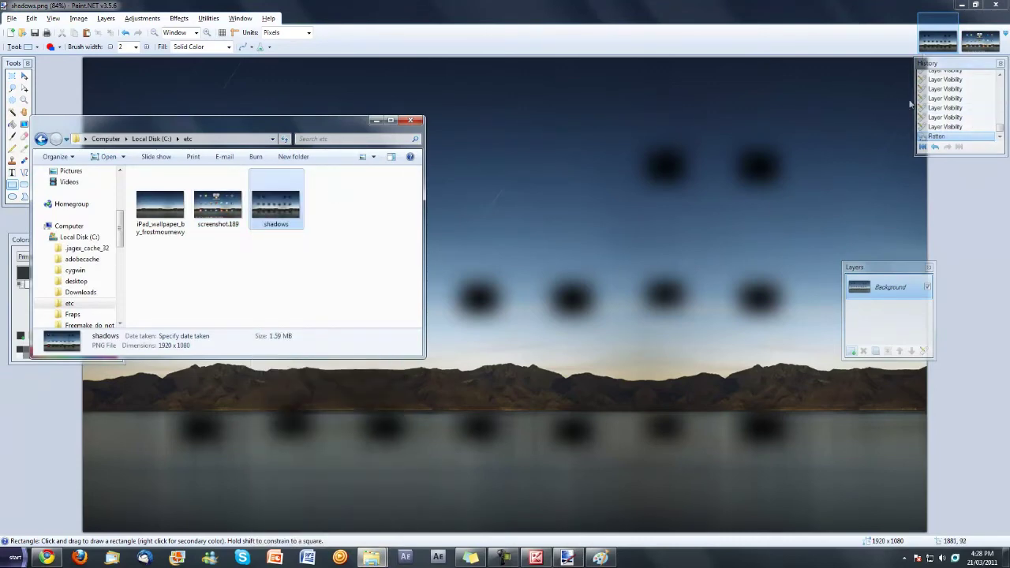
{"action": "left_click", "coordinate": [962, 5]}
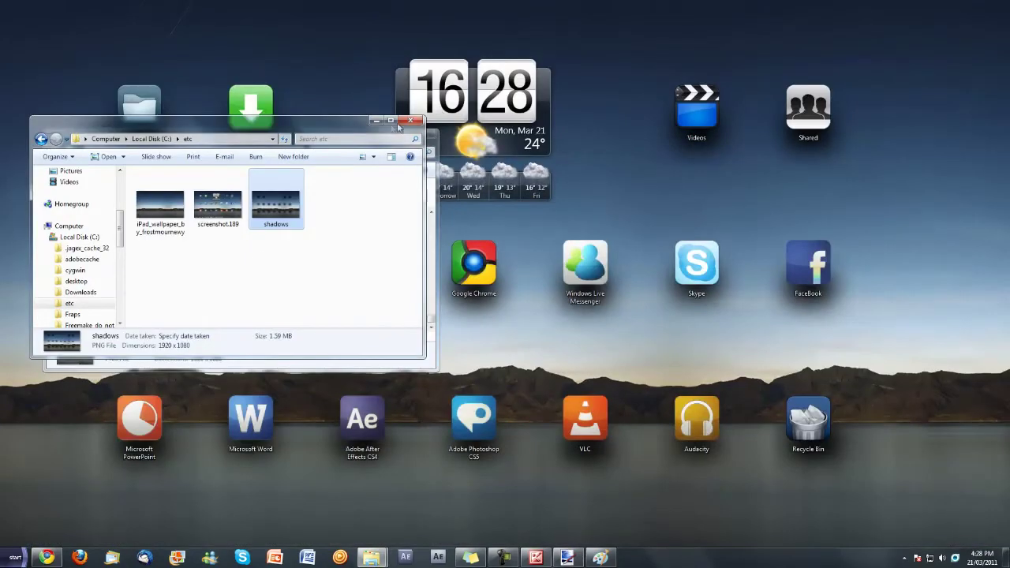
{"action": "left_click", "coordinate": [379, 121]}
{"action": "left_click", "coordinate": [384, 130]}
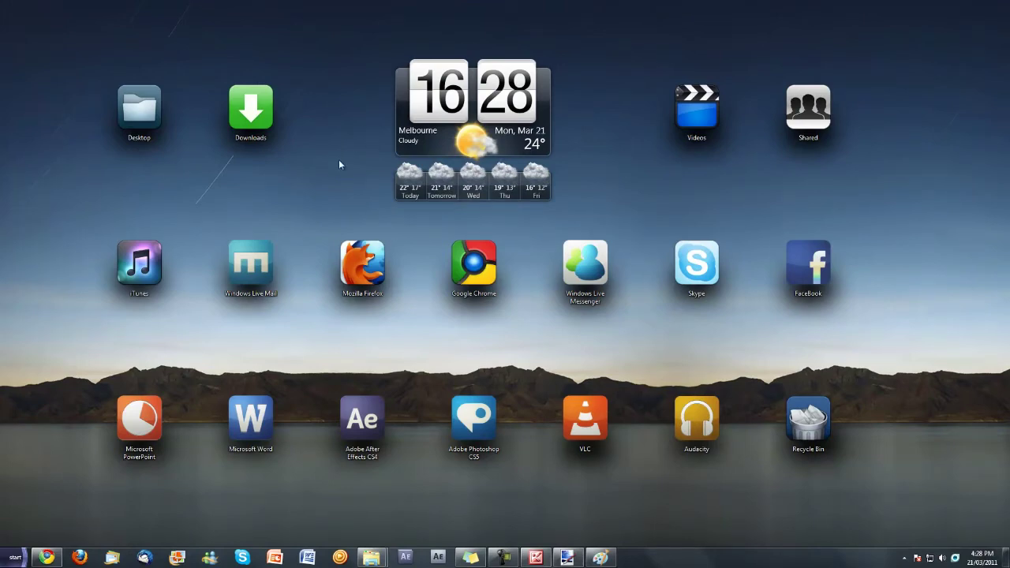
{"action": "left_click", "coordinate": [568, 557]}
- Lower Layer 3's opacity from 255 to 150 in Layer Properties
{"action": "left_click", "coordinate": [12, 19]}
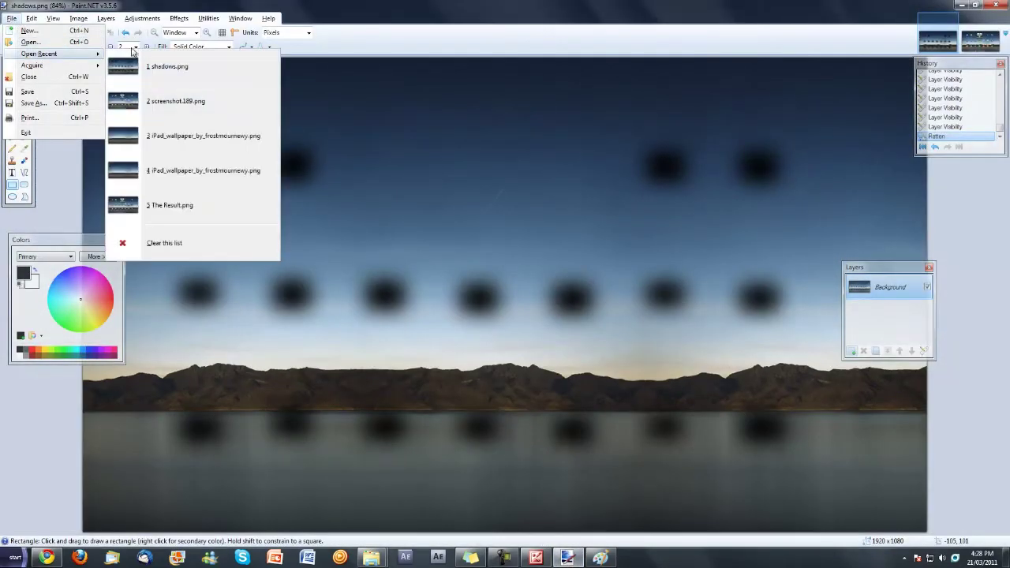
{"action": "left_click", "coordinate": [193, 6]}
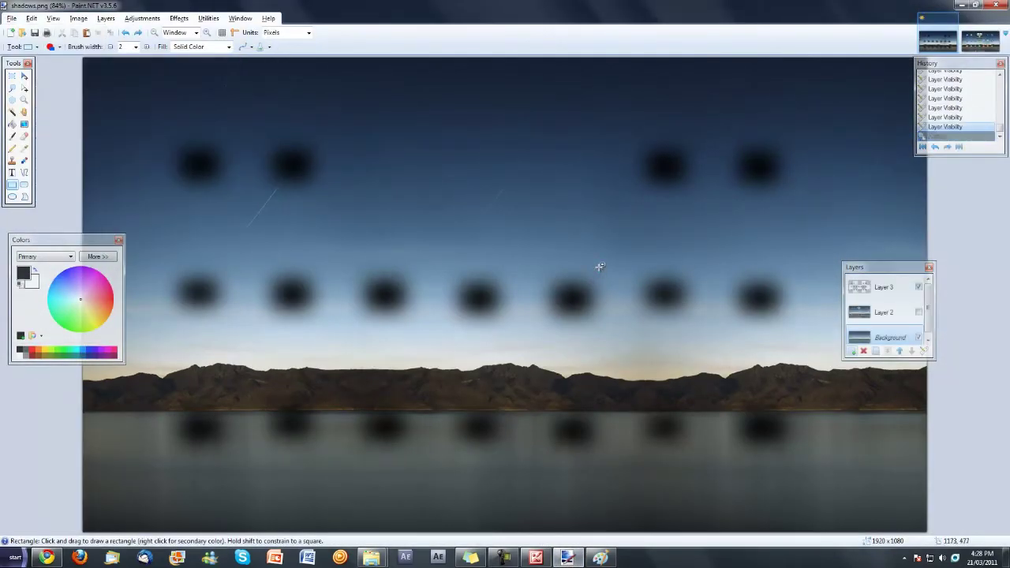
{"action": "left_click", "coordinate": [881, 289]}
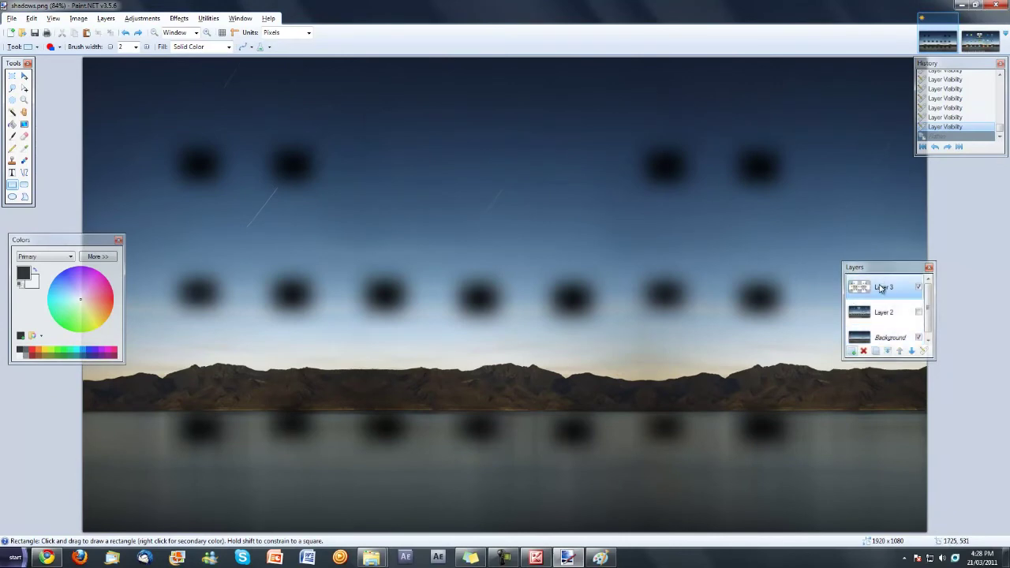
{"action": "double_click", "coordinate": [881, 289]}
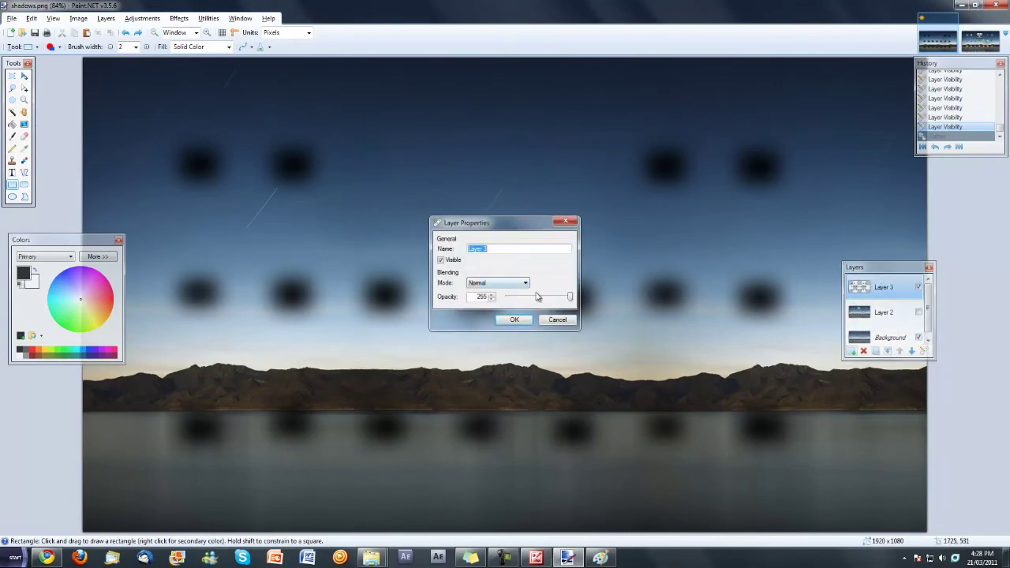
{"action": "left_click_drag", "start_coordinate": [570, 297], "coordinate": [544, 297]}
{"action": "left_click", "coordinate": [515, 319]}
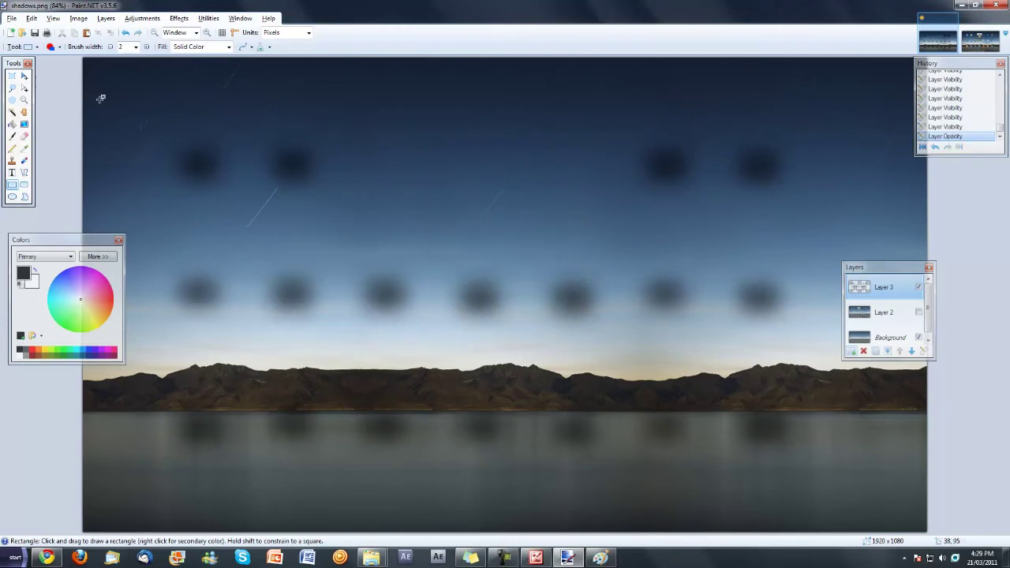
{"action": "left_click", "coordinate": [12, 18]}
{"action": "left_click", "coordinate": [12, 19]}
- Show Layer 2, duplicate it, and hide the original, Background and Layer 3
{"action": "left_click", "coordinate": [905, 317]}
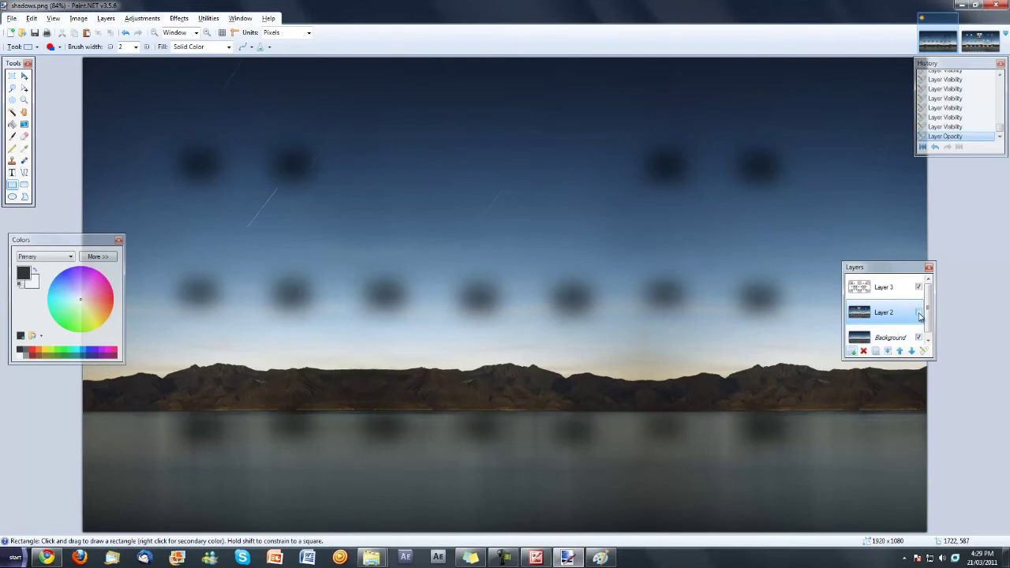
{"action": "left_click", "coordinate": [919, 312]}
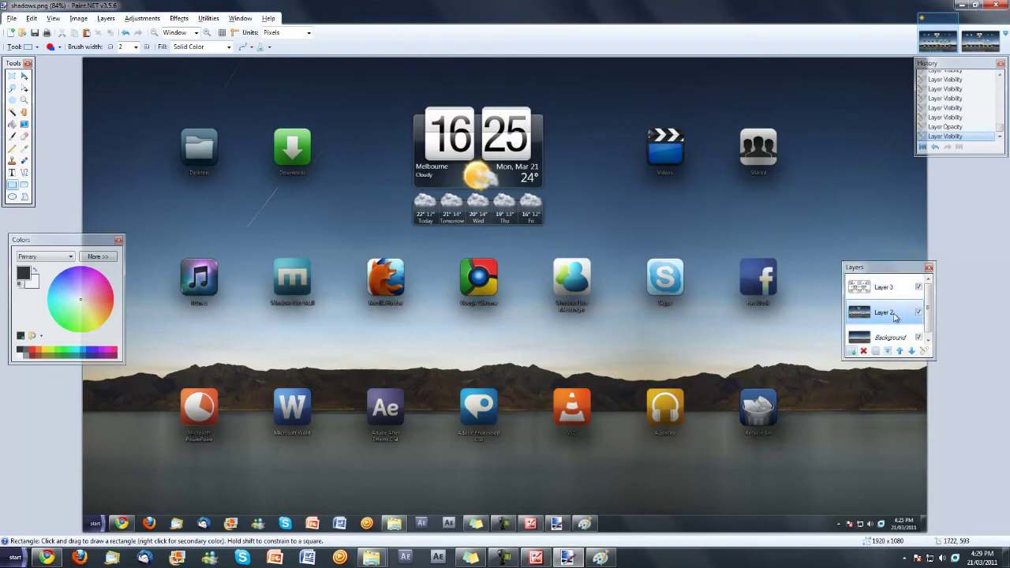
{"action": "left_click", "coordinate": [79, 18]}
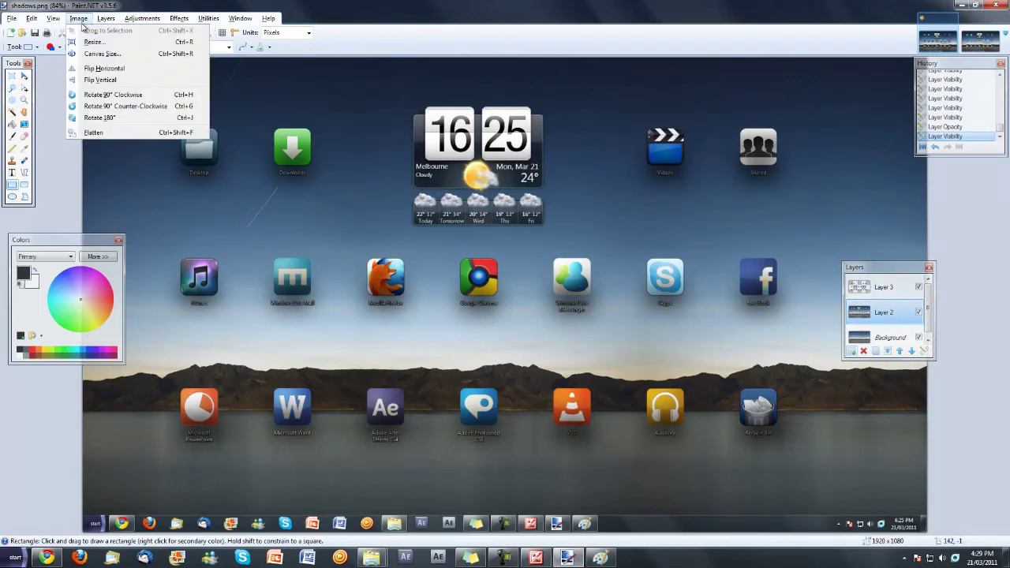
{"action": "left_click", "coordinate": [126, 53]}
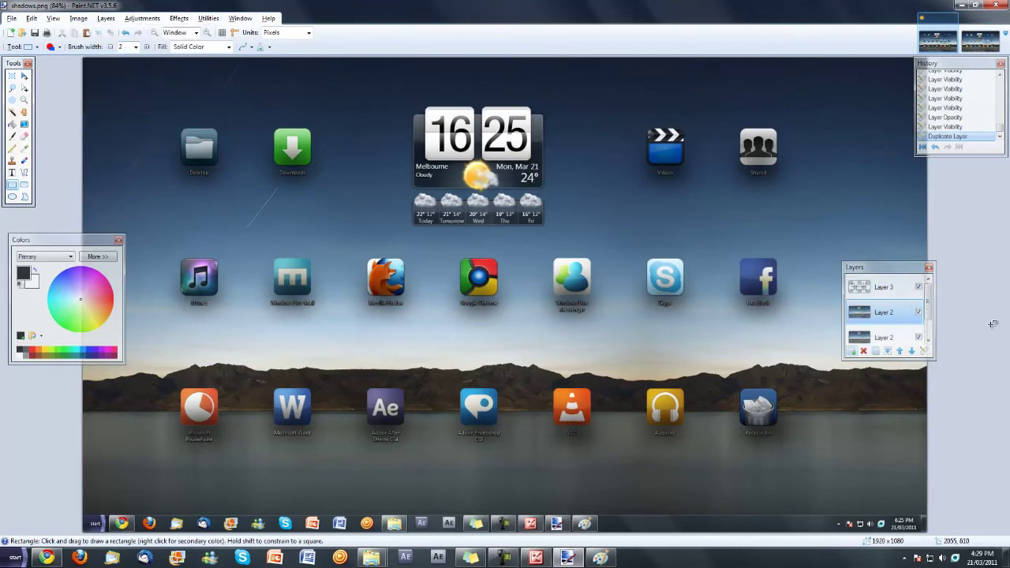
{"action": "left_click", "coordinate": [918, 337]}
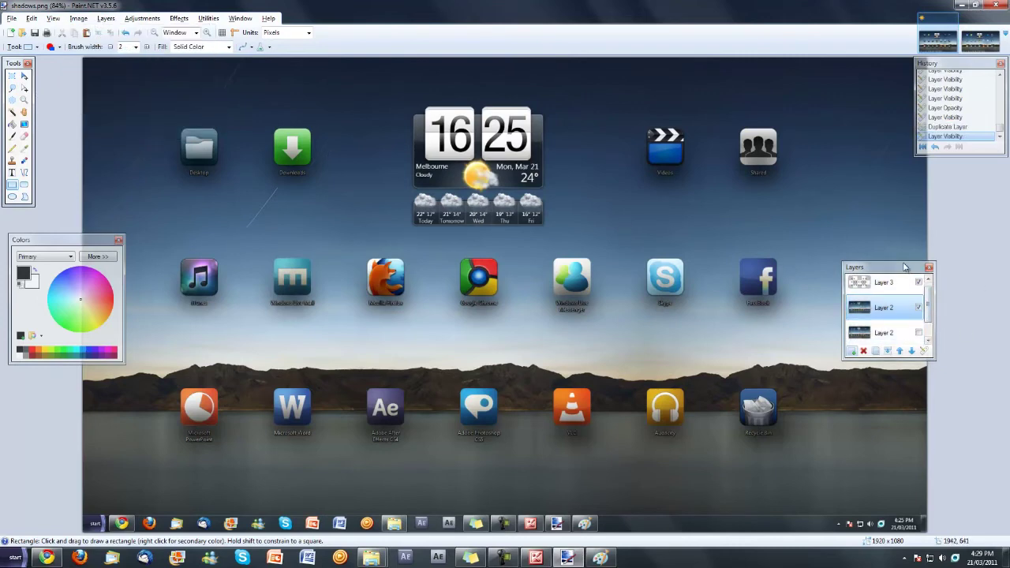
{"action": "left_click_drag", "start_coordinate": [905, 262], "coordinate": [891, 200]}
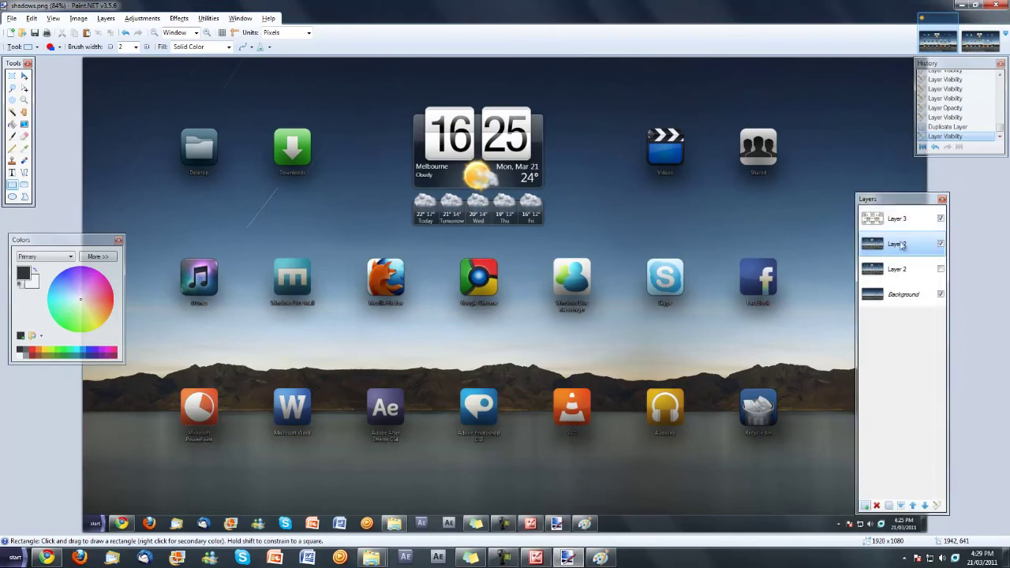
{"action": "left_click", "coordinate": [12, 76]}
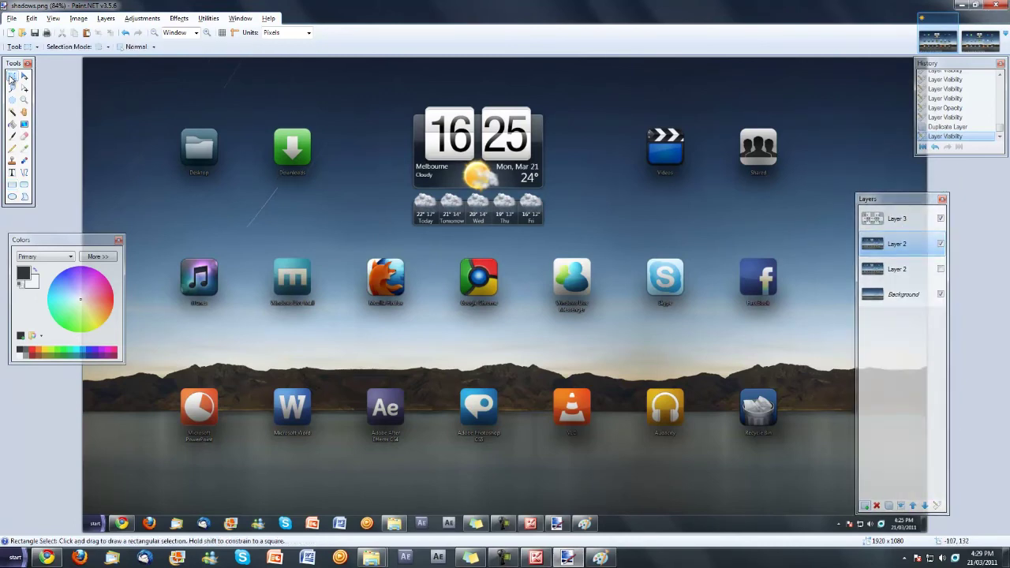
{"action": "left_click", "coordinate": [941, 294]}
{"action": "left_click", "coordinate": [940, 219]}
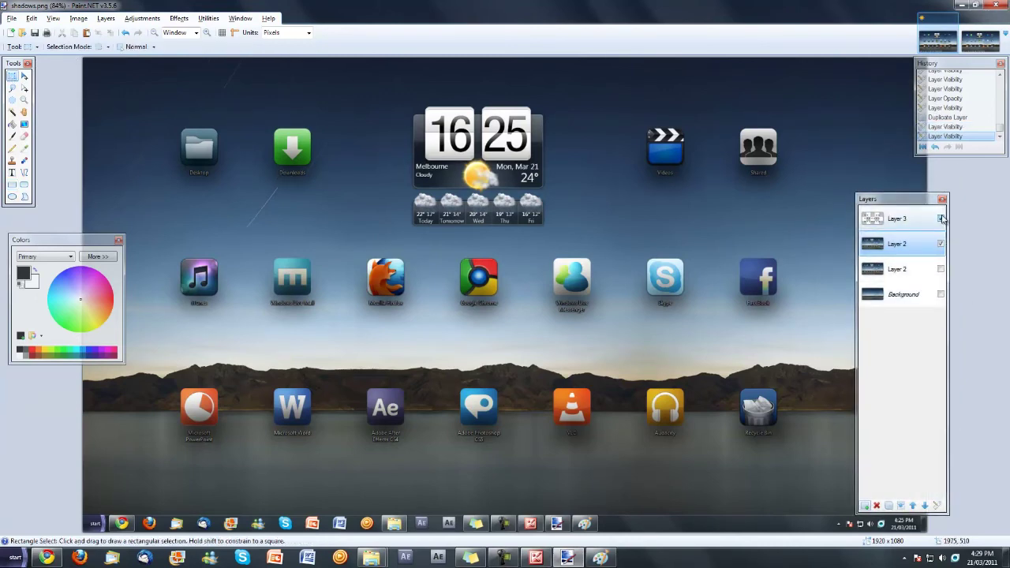
- Erase the strip left of the first icon column, the band between top and middle rows, and the top-right corner
{"action": "left_click_drag", "start_coordinate": [80, 58], "coordinate": [178, 565]}
{"action": "key", "text": "Delete"}
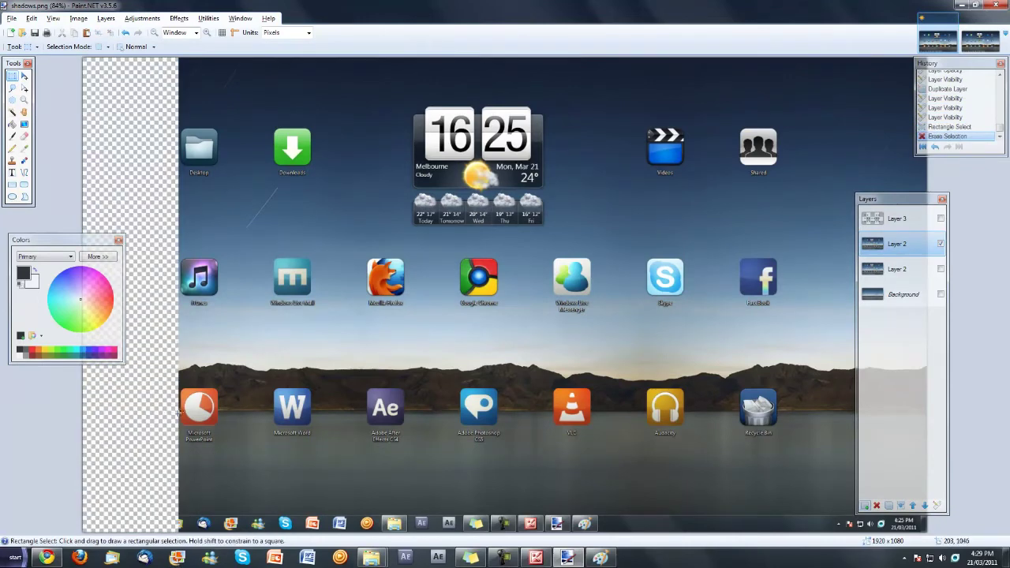
{"action": "mouse_move", "coordinate": [175, 169]}
{"action": "left_mouse_down"}
{"action": "mouse_move", "coordinate": [207, 186]}
{"action": "mouse_move", "coordinate": [455, 243]}
{"action": "mouse_move", "coordinate": [1008, 260]}
{"action": "left_mouse_up"}
{"action": "key", "text": "Delete"}
{"action": "left_click", "coordinate": [897, 219]}
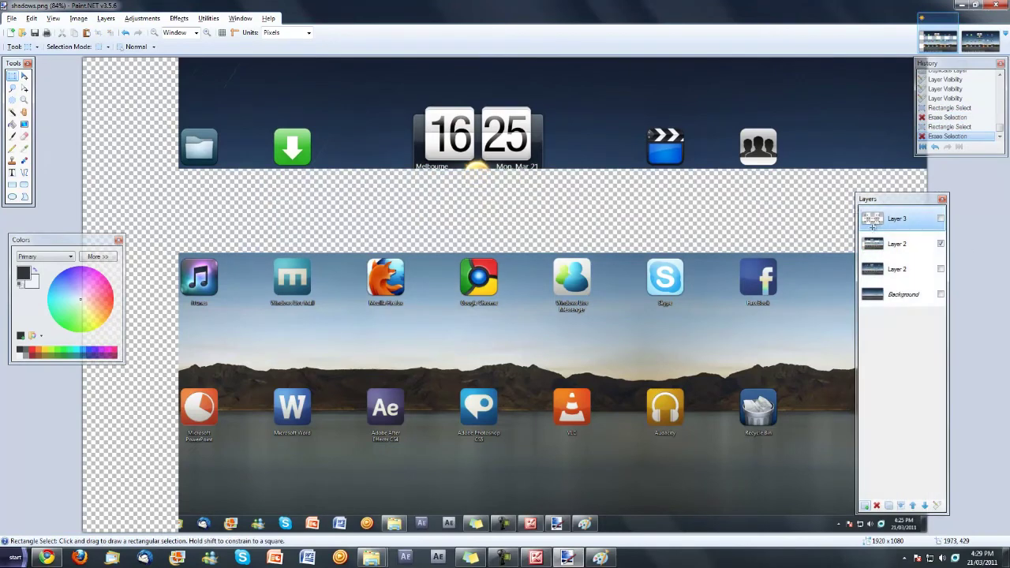
{"action": "left_click_drag", "start_coordinate": [778, 194], "coordinate": [1009, 22]}
{"action": "key", "text": "Delete"}
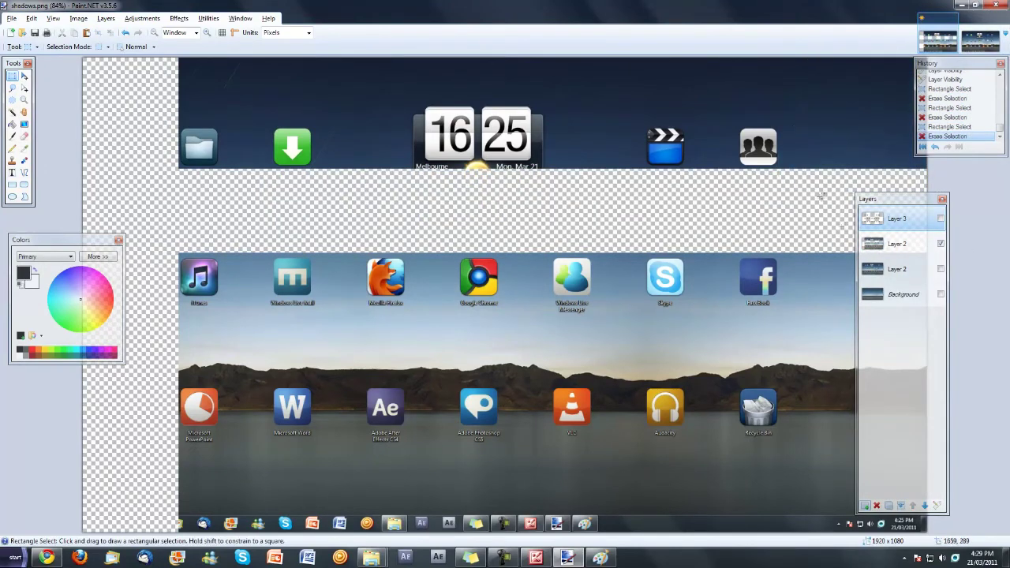
- Erase the area above the top icon row, the clock widget, and the gaps between icons
{"action": "left_click", "coordinate": [892, 246]}
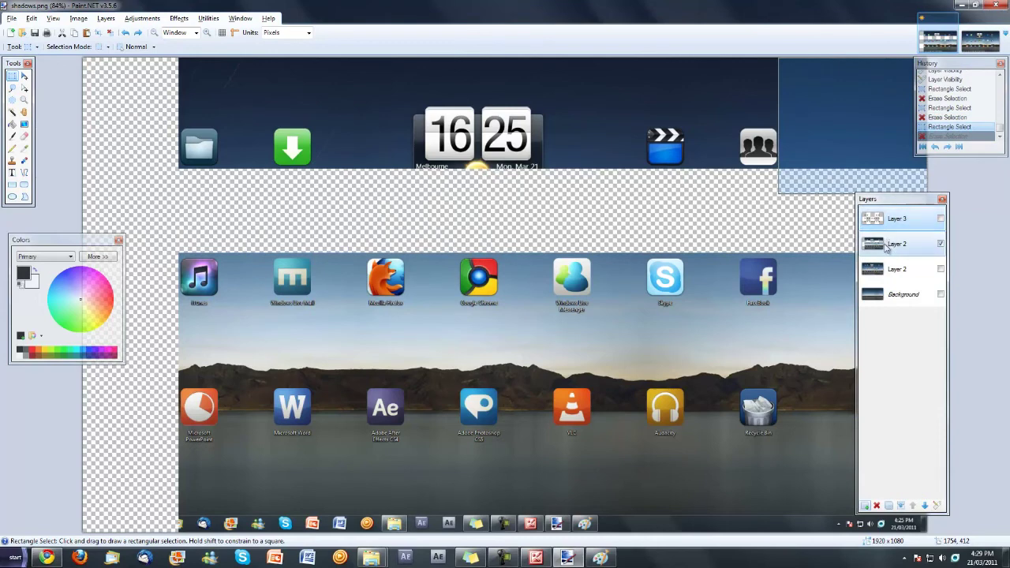
{"action": "left_click_drag", "start_coordinate": [781, 126], "coordinate": [82, 57]}
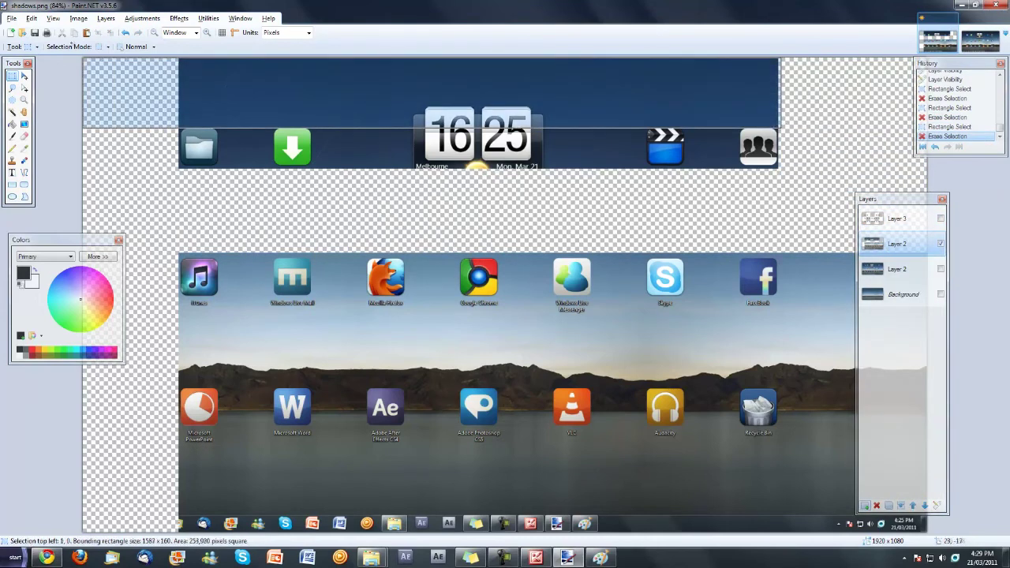
{"action": "left_click_drag", "start_coordinate": [613, 74], "coordinate": [618, 77]}
{"action": "left_click_drag", "start_coordinate": [788, 126], "coordinate": [82, 57]}
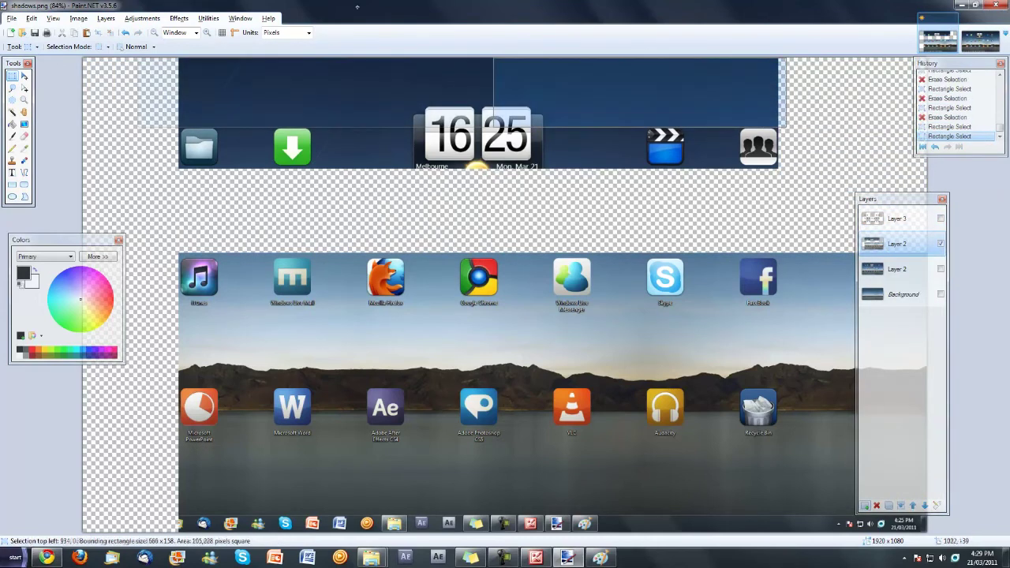
{"action": "key", "text": "Delete"}
{"action": "mouse_move", "coordinate": [311, 114]}
{"action": "left_mouse_down"}
{"action": "mouse_move", "coordinate": [646, 196]}
{"action": "mouse_move", "coordinate": [726, 114]}
{"action": "mouse_move", "coordinate": [715, 168]}
{"action": "left_mouse_up"}
{"action": "key", "text": "Delete"}
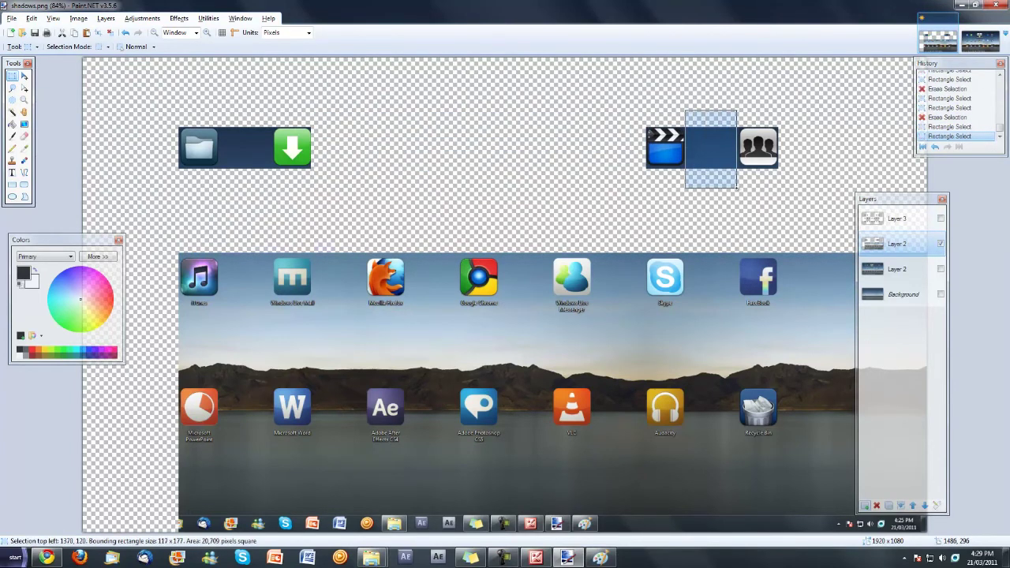
{"action": "key", "text": "Delete"}
{"action": "left_click_drag", "start_coordinate": [224, 105], "coordinate": [270, 559]}
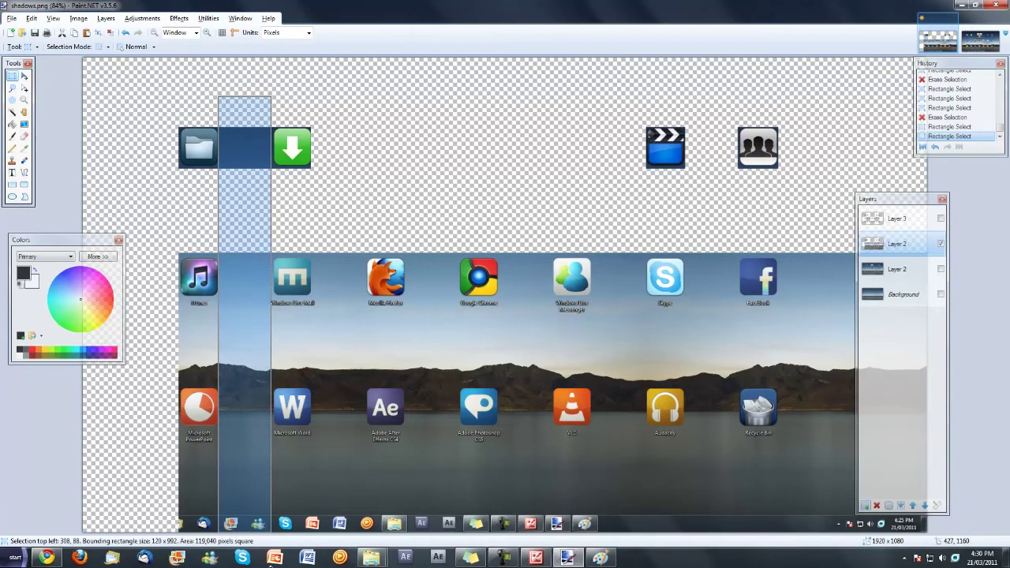
{"action": "key", "text": "Delete"}
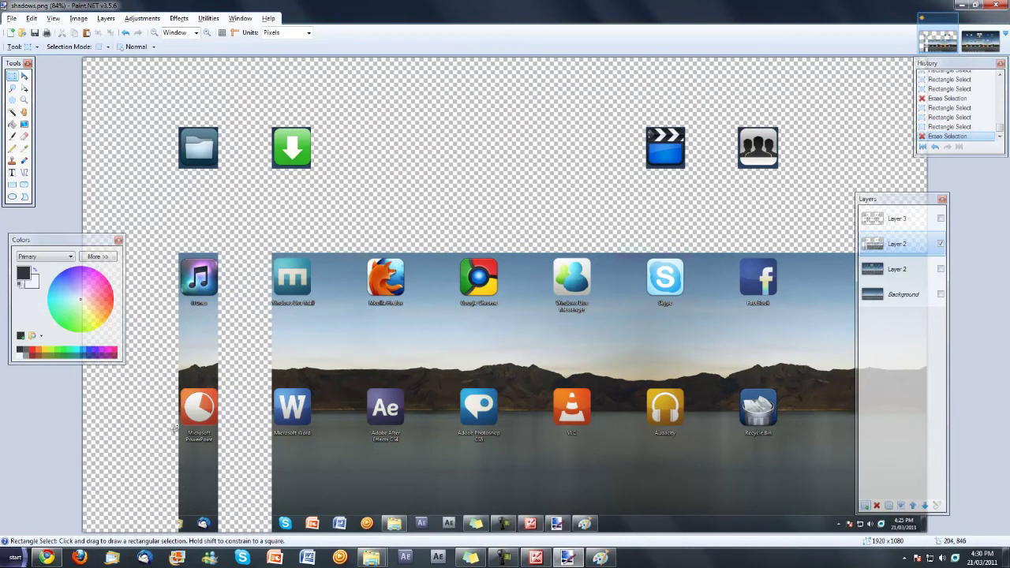
- Erase everything below the bottom row and right of the last column, plus the Skype–Facebook gap
{"action": "mouse_move", "coordinate": [174, 429]}
{"action": "left_mouse_down"}
{"action": "mouse_move", "coordinate": [262, 483]}
{"action": "mouse_move", "coordinate": [929, 545]}
{"action": "left_mouse_up"}
{"action": "key", "text": "Delete"}
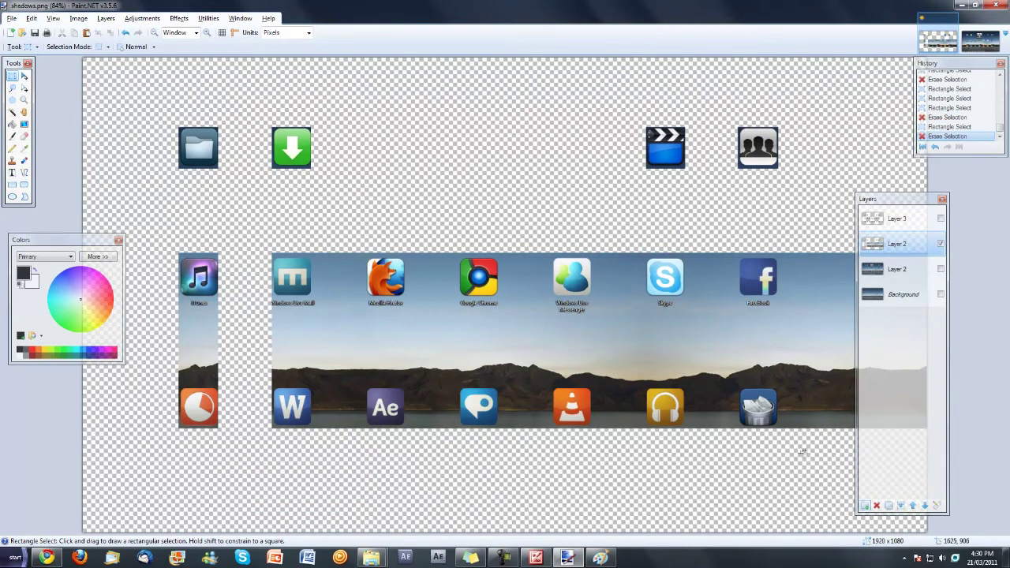
{"action": "left_click_drag", "start_coordinate": [789, 447], "coordinate": [929, 237]}
{"action": "key", "text": "Delete"}
{"action": "left_click_drag", "start_coordinate": [806, 184], "coordinate": [779, 522]}
{"action": "key", "text": "Delete"}
{"action": "mouse_move", "coordinate": [718, 412]}
{"action": "left_mouse_down"}
{"action": "mouse_move", "coordinate": [745, 463]}
{"action": "mouse_move", "coordinate": [711, 378]}
{"action": "mouse_move", "coordinate": [676, 227]}
{"action": "mouse_move", "coordinate": [684, 225]}
{"action": "left_mouse_up"}
{"action": "left_click", "coordinate": [742, 444]}
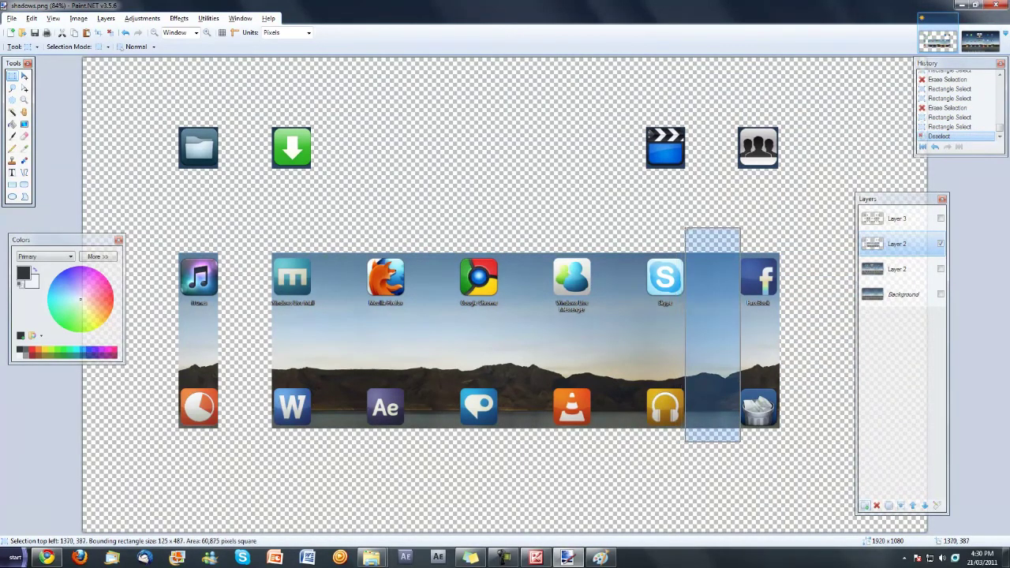
{"action": "key", "text": "Delete"}
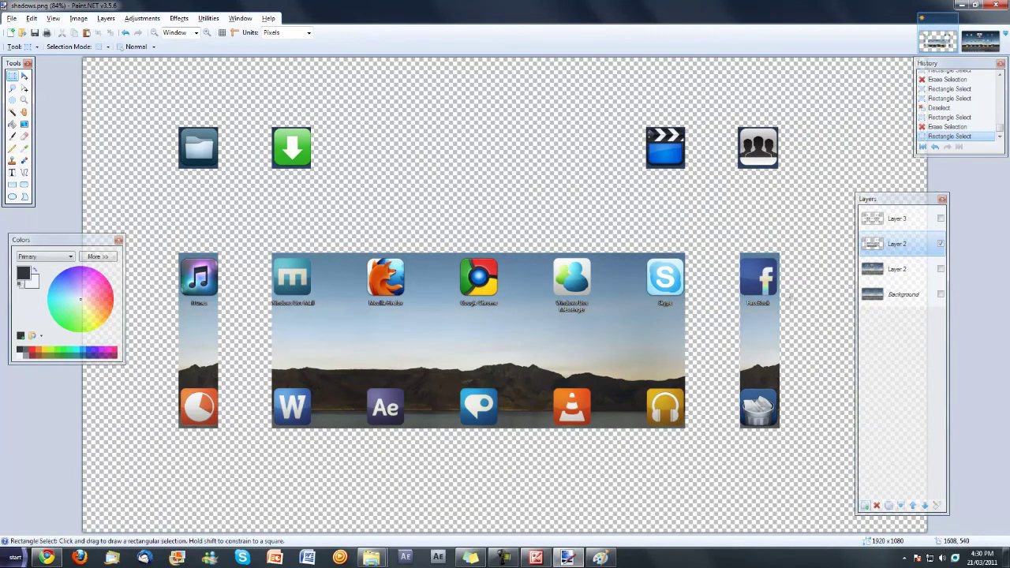
- Erase the area between the middle and bottom icon rows and a gap between icons
{"action": "left_click_drag", "start_coordinate": [789, 295], "coordinate": [687, 351]}
{"action": "left_click", "coordinate": [789, 298]}
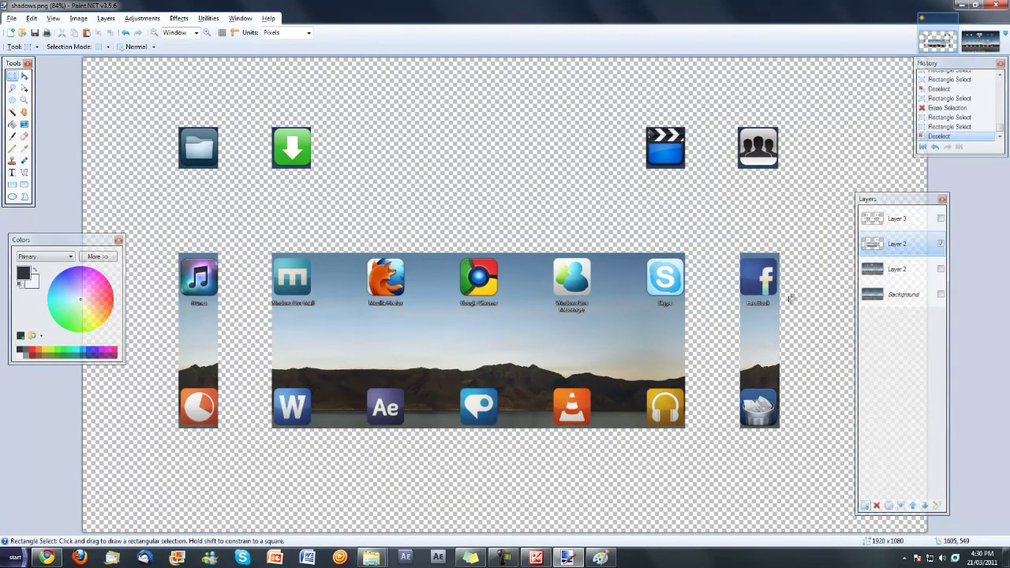
{"action": "mouse_move", "coordinate": [789, 298]}
{"action": "left_mouse_down"}
{"action": "mouse_move", "coordinate": [715, 339]}
{"action": "mouse_move", "coordinate": [231, 392]}
{"action": "mouse_move", "coordinate": [164, 386]}
{"action": "left_mouse_up"}
{"action": "key", "text": "Delete"}
{"action": "mouse_move", "coordinate": [303, 191]}
{"action": "left_mouse_down"}
{"action": "mouse_move", "coordinate": [350, 338]}
{"action": "mouse_move", "coordinate": [367, 446]}
{"action": "mouse_move", "coordinate": [430, 447]}
{"action": "mouse_move", "coordinate": [444, 464]}
{"action": "mouse_move", "coordinate": [443, 313]}
{"action": "mouse_move", "coordinate": [457, 232]}
{"action": "mouse_move", "coordinate": [552, 349]}
{"action": "mouse_move", "coordinate": [559, 439]}
{"action": "left_mouse_up"}
{"action": "key", "text": "Delete"}
{"action": "key", "text": "Delete"}
{"action": "left_click", "coordinate": [497, 229]}
{"action": "left_click", "coordinate": [704, 230]}
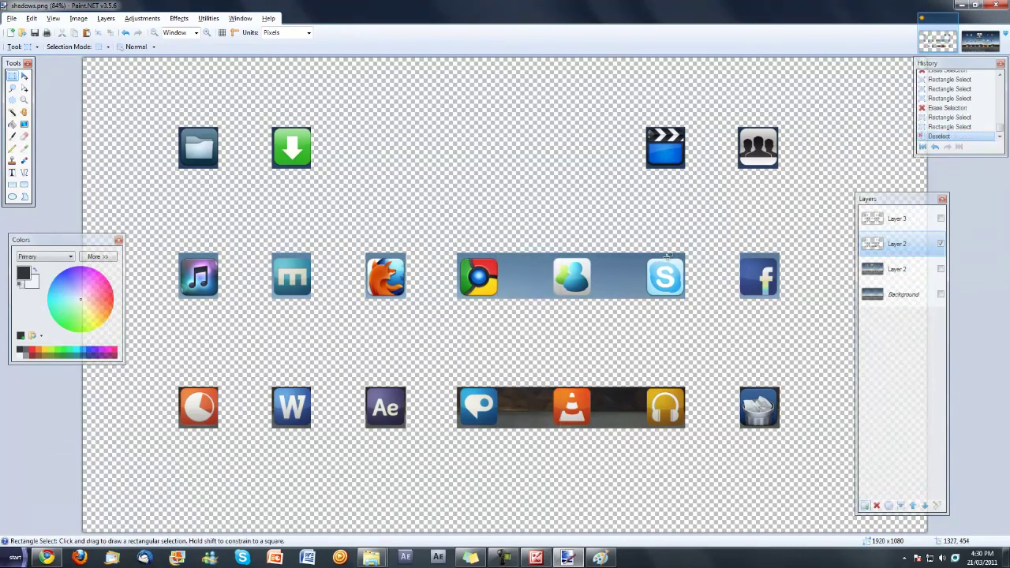
- Erase the remaining dark edges and columns between the middle and bottom icons and above Facebook
{"action": "left_click_drag", "start_coordinate": [704, 230], "coordinate": [151, 263]}
{"action": "key", "text": "Delete"}
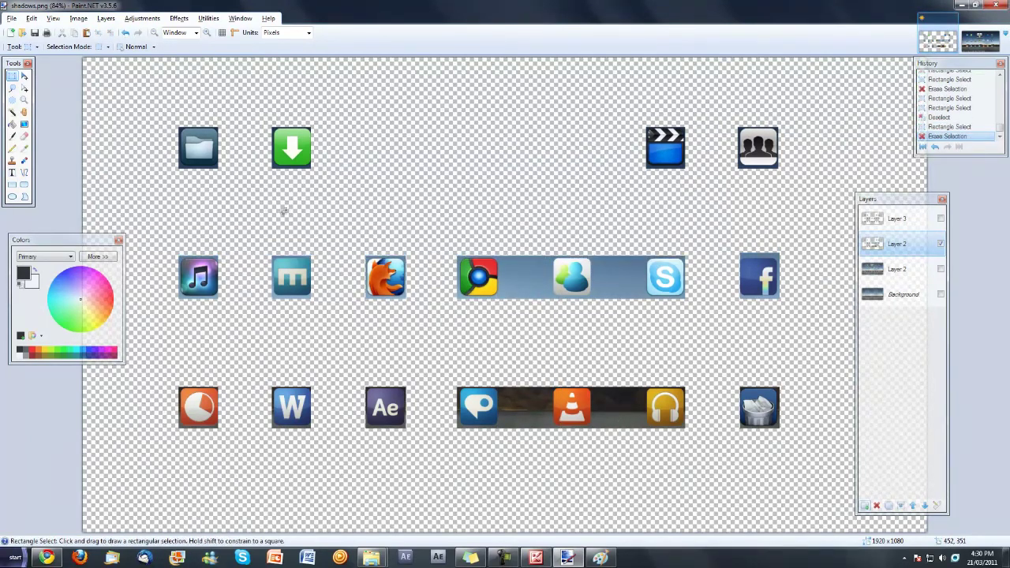
{"action": "left_click_drag", "start_coordinate": [499, 241], "coordinate": [552, 498]}
{"action": "key", "text": "Delete"}
{"action": "left_click_drag", "start_coordinate": [598, 456], "coordinate": [648, 230]}
{"action": "key", "text": "Delete"}
{"action": "left_click_drag", "start_coordinate": [727, 222], "coordinate": [786, 260]}
{"action": "key", "text": "Delete"}
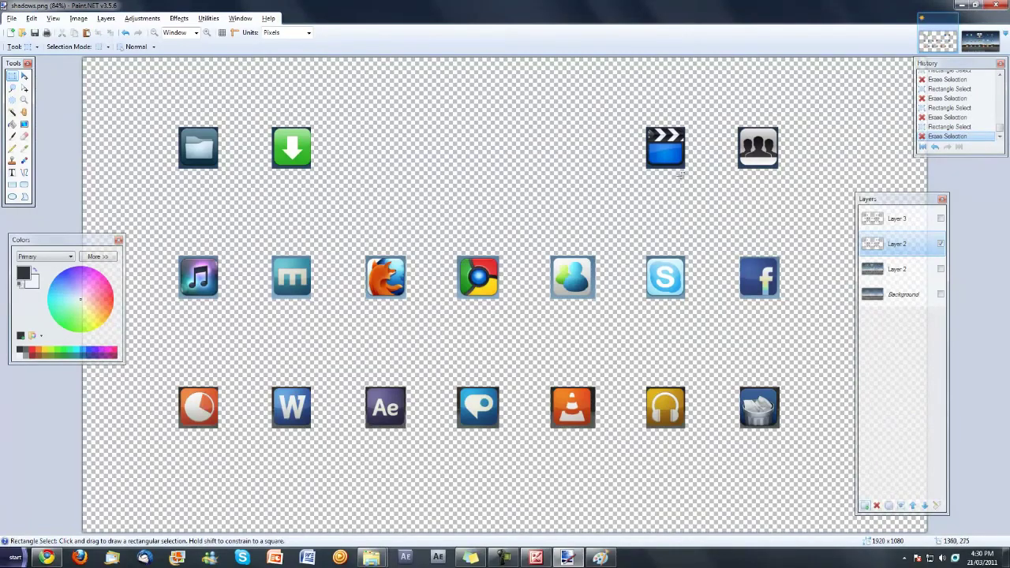
- Toggle the landscape Background layer on and off to compare the icons, leaving it hidden
{"action": "left_click", "coordinate": [941, 294]}
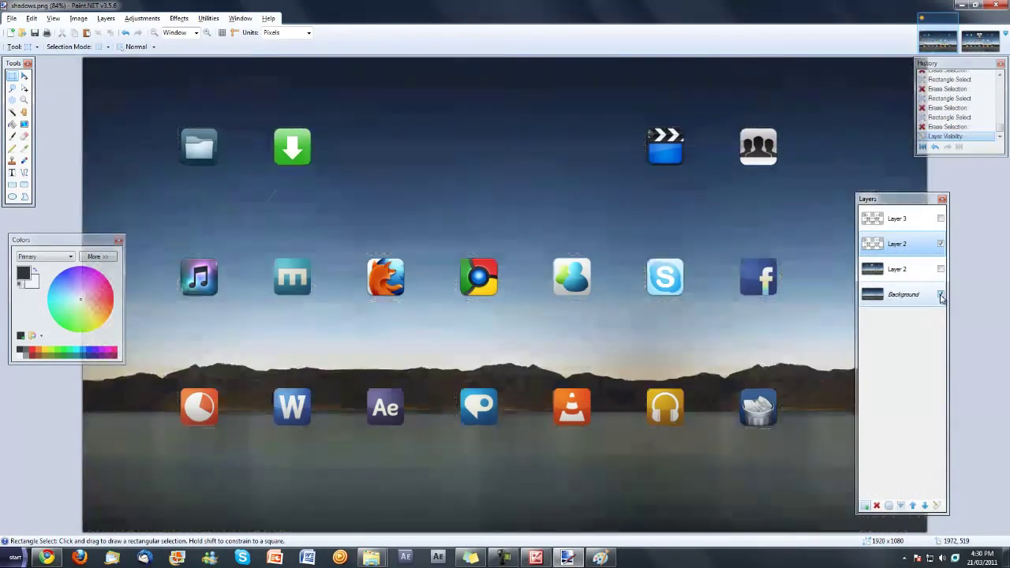
{"action": "left_click", "coordinate": [941, 294]}
{"action": "left_click", "coordinate": [940, 295]}
{"action": "left_click", "coordinate": [940, 294]}
{"action": "left_click", "coordinate": [941, 294]}
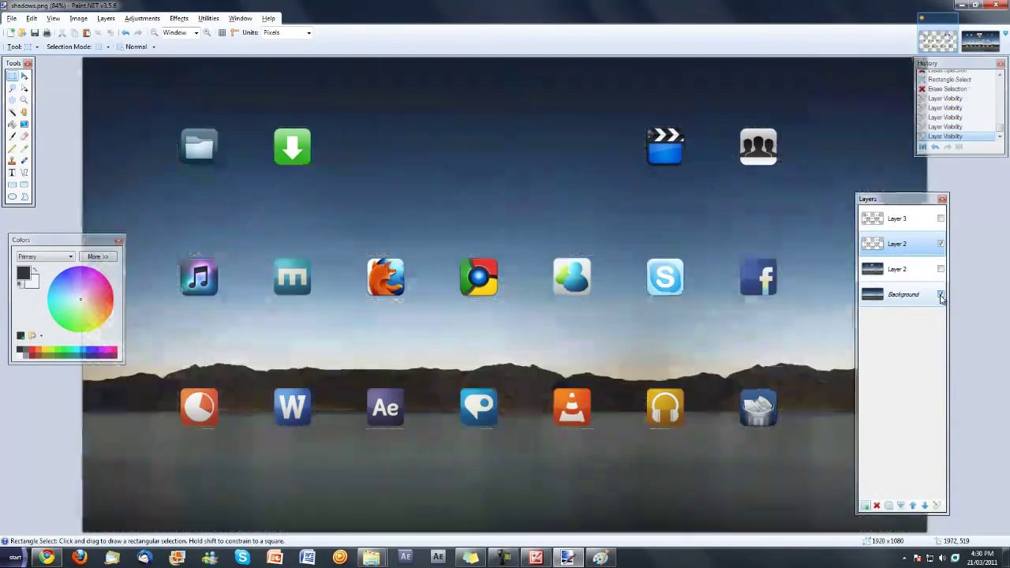
{"action": "left_click", "coordinate": [941, 294]}
{"action": "left_click", "coordinate": [940, 294]}
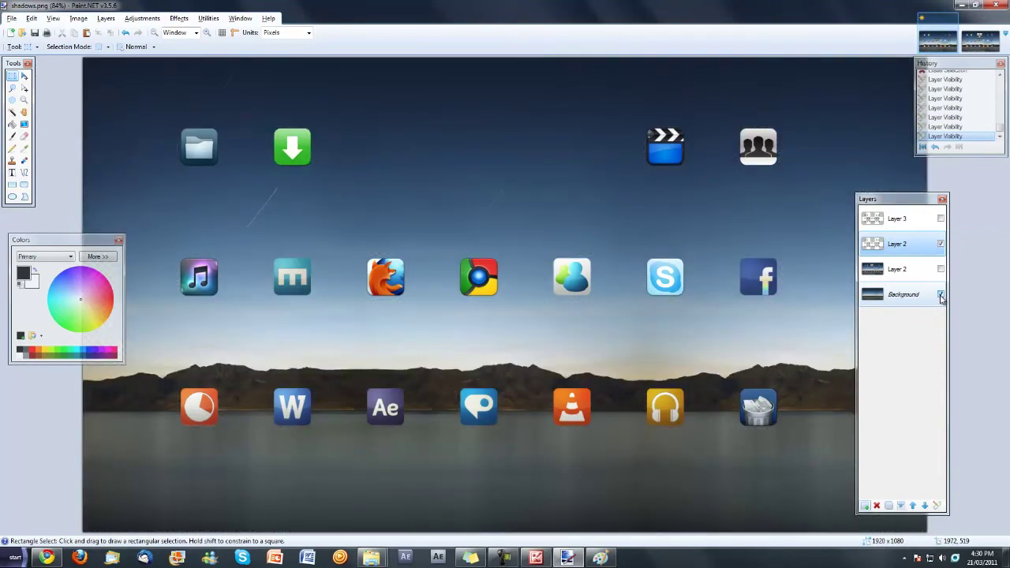
{"action": "left_click", "coordinate": [941, 294]}
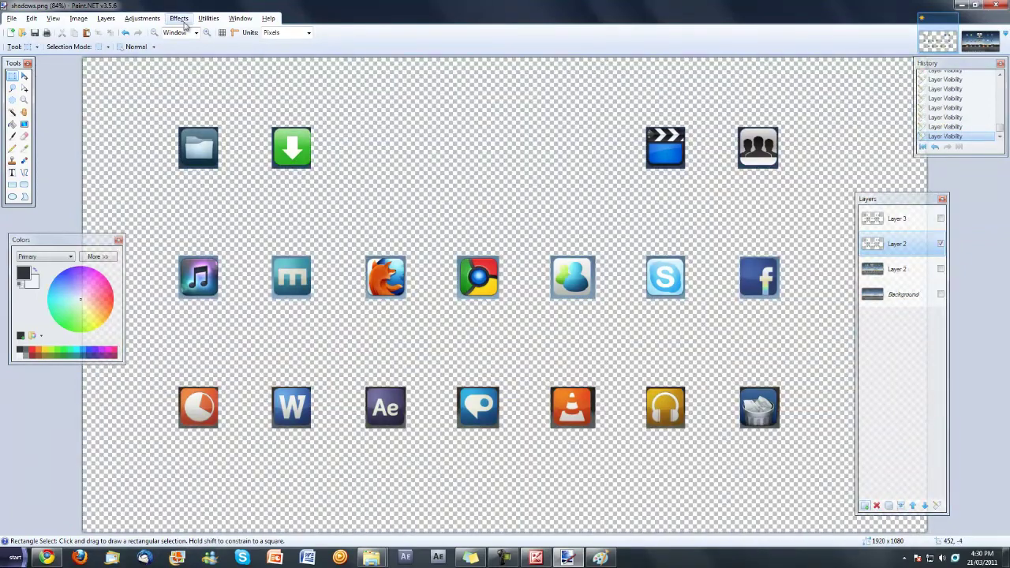
- Apply a Gaussian Blur of radius 25 to the copied icon layer
{"action": "left_click", "coordinate": [178, 17]}
{"action": "mouse_move", "coordinate": [203, 62]}
{"action": "left_click", "coordinate": [340, 69]}
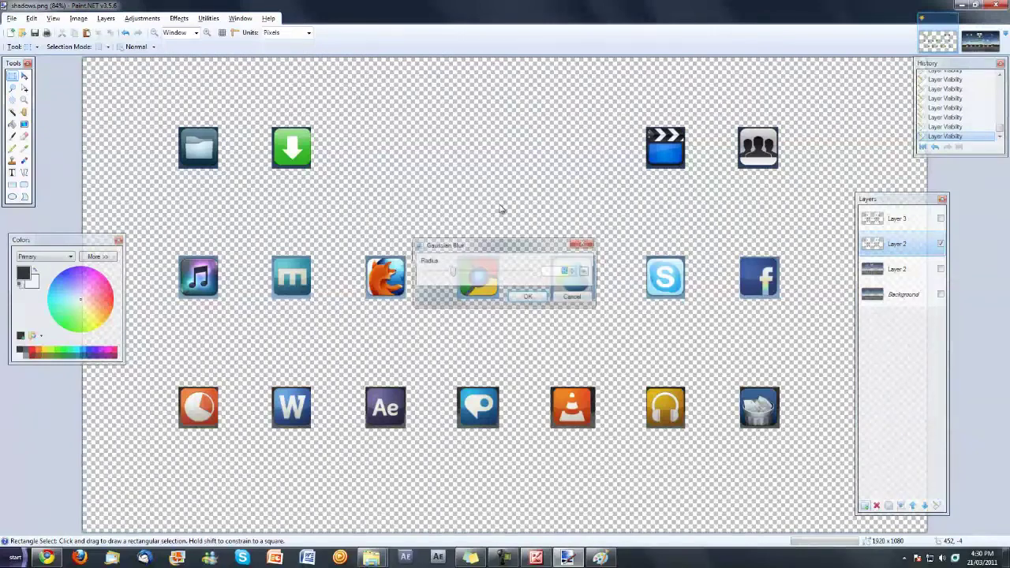
{"action": "left_click_drag", "start_coordinate": [451, 272], "coordinate": [433, 278]}
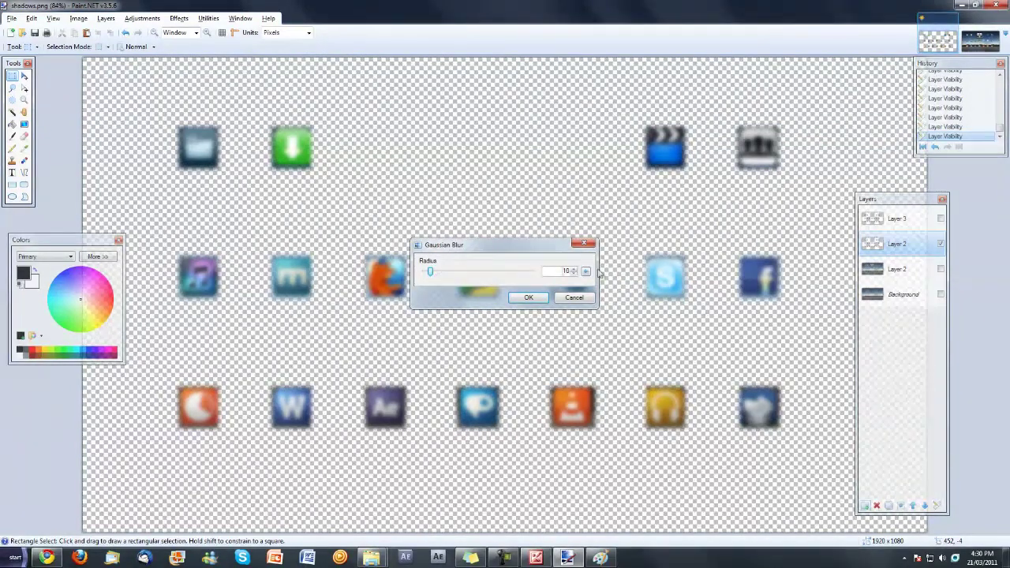
{"action": "left_click", "coordinate": [452, 273]}
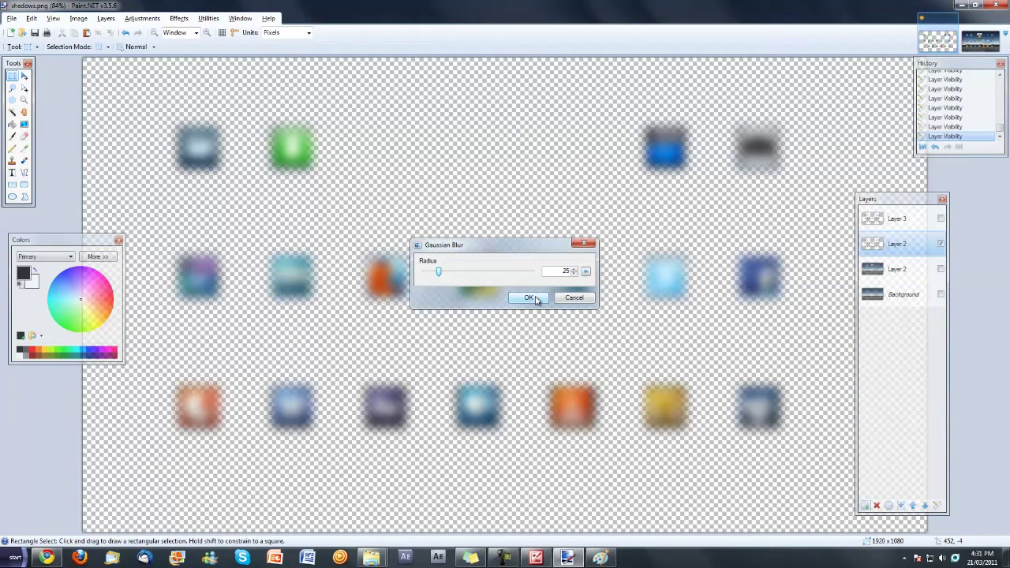
{"action": "left_click", "coordinate": [528, 297]}
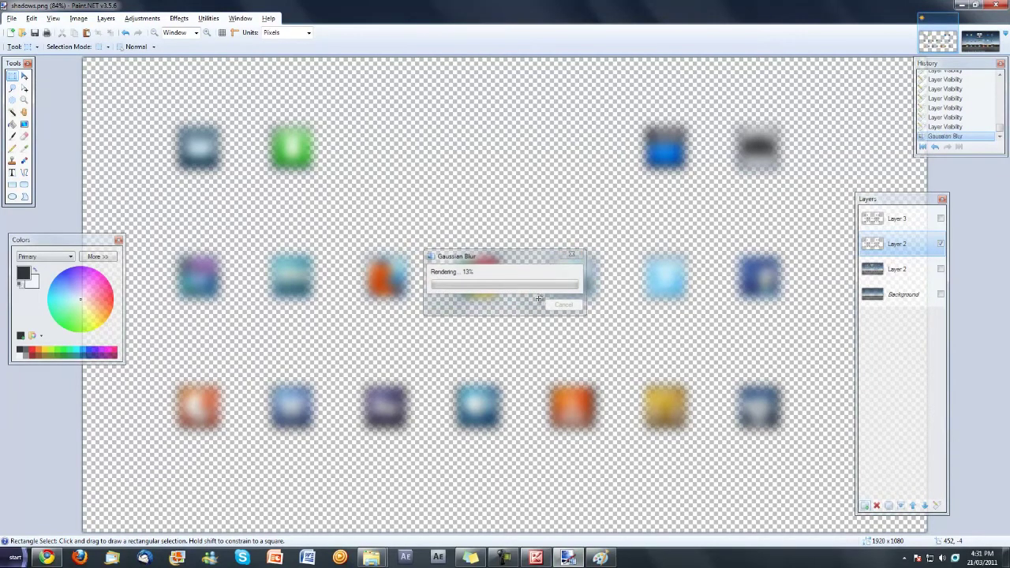
{"action": "left_click", "coordinate": [940, 295]}
- Show the Background, move Layer 3 below Layer 2, and make its shadows visible
{"action": "left_click", "coordinate": [940, 295]}
{"action": "left_click", "coordinate": [941, 295]}
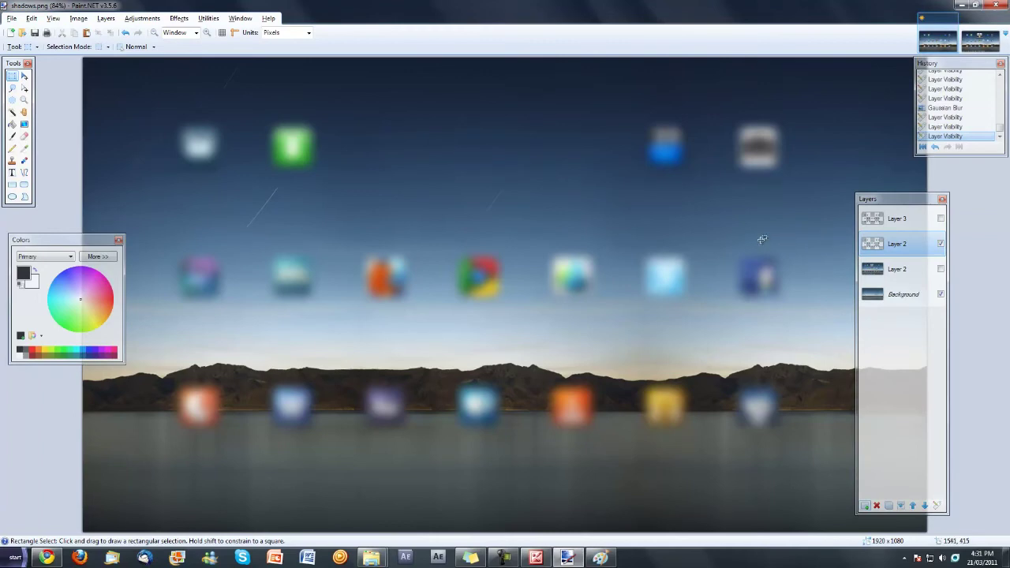
{"action": "left_click", "coordinate": [895, 223]}
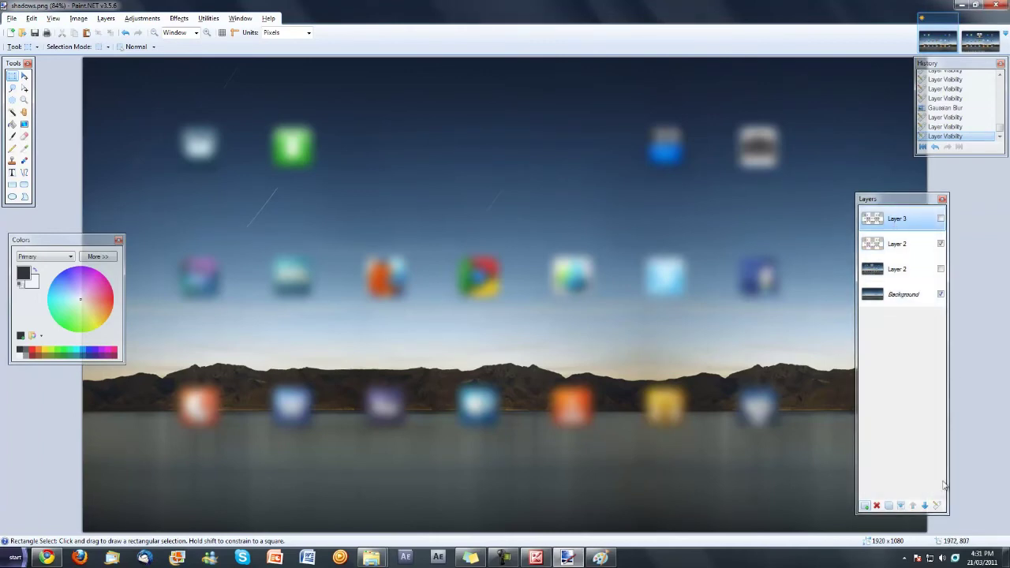
{"action": "left_click", "coordinate": [926, 506]}
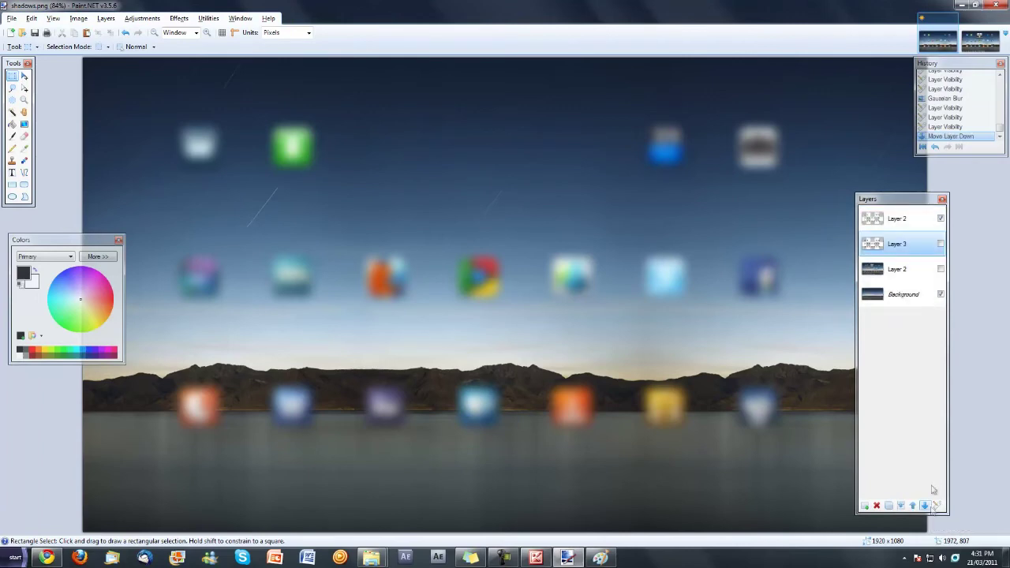
{"action": "left_click", "coordinate": [941, 244]}
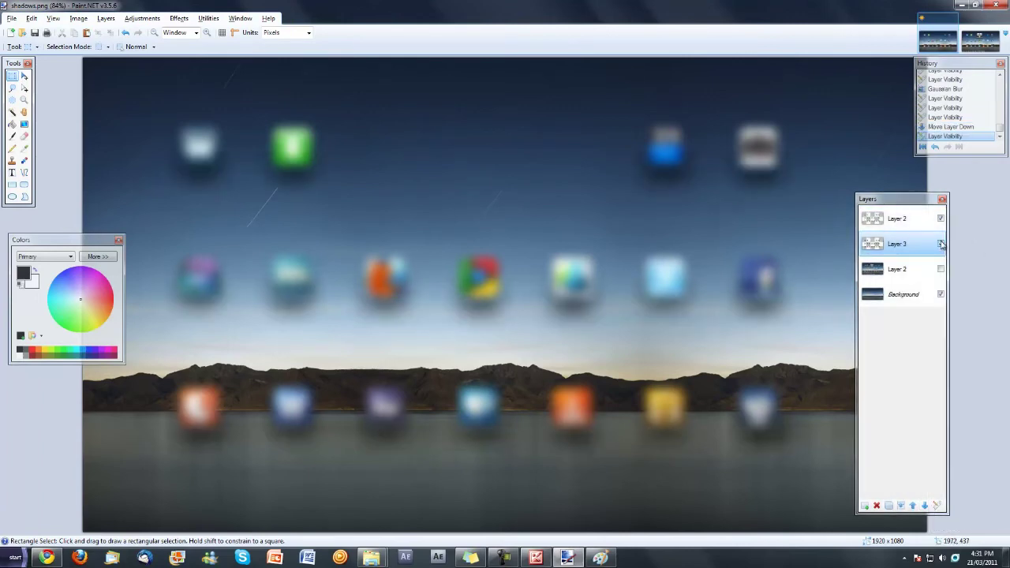
{"action": "left_click", "coordinate": [940, 218]}
{"action": "left_click", "coordinate": [940, 219]}
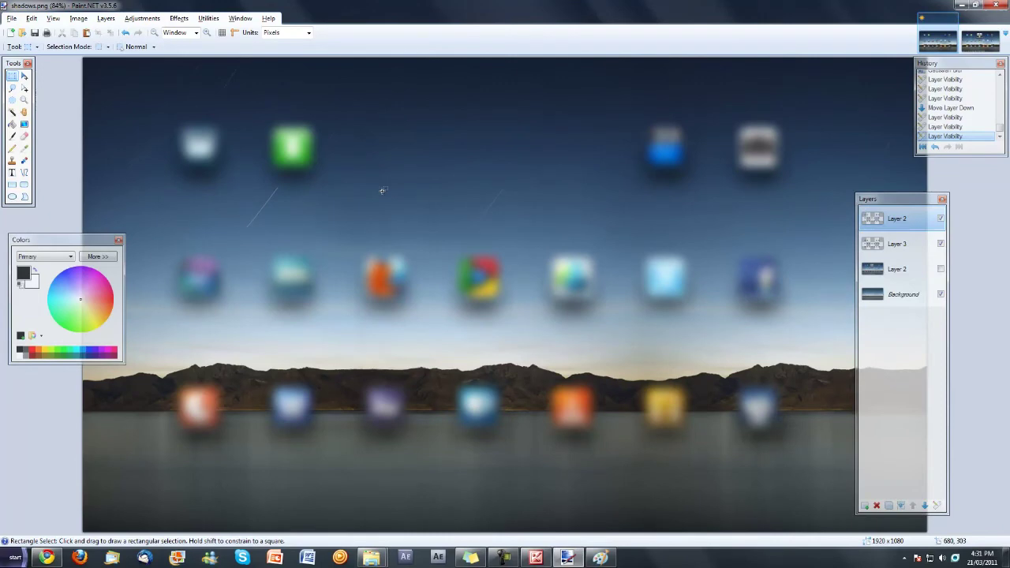
{"action": "left_click", "coordinate": [11, 18]}
{"action": "left_click", "coordinate": [68, 103]}
- Save the image as PNG file glow, flattening the layers
{"action": "left_click", "coordinate": [168, 255]}
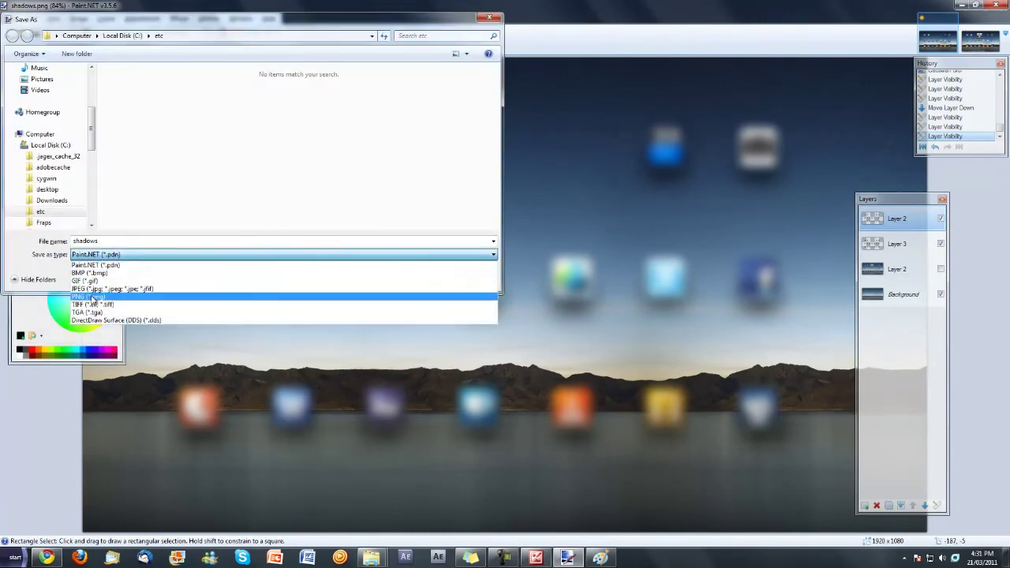
{"action": "left_click", "coordinate": [93, 289]}
{"action": "double_click", "coordinate": [110, 241]}
{"action": "type", "text": "glow"}
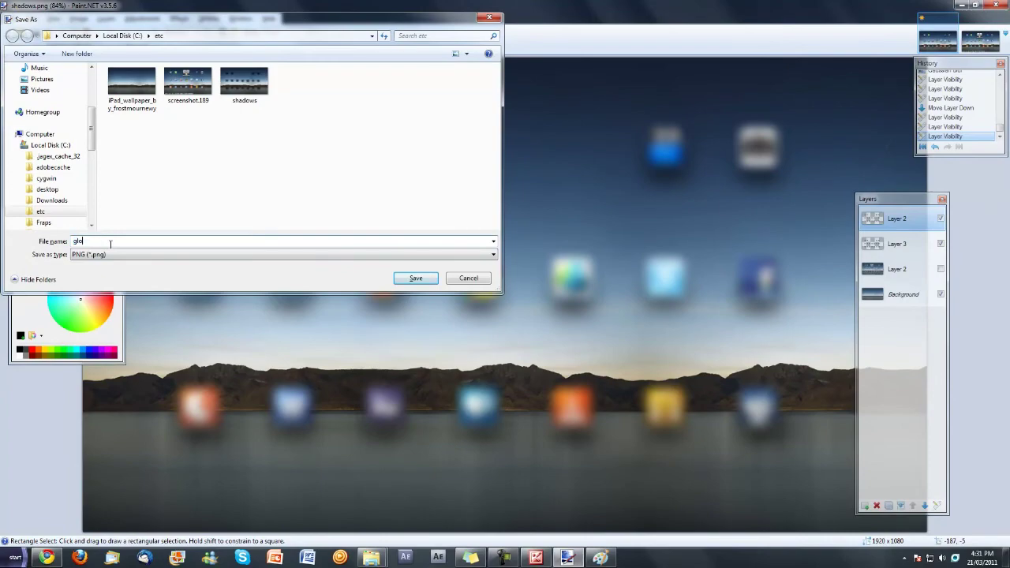
{"action": "key", "text": "Return"}
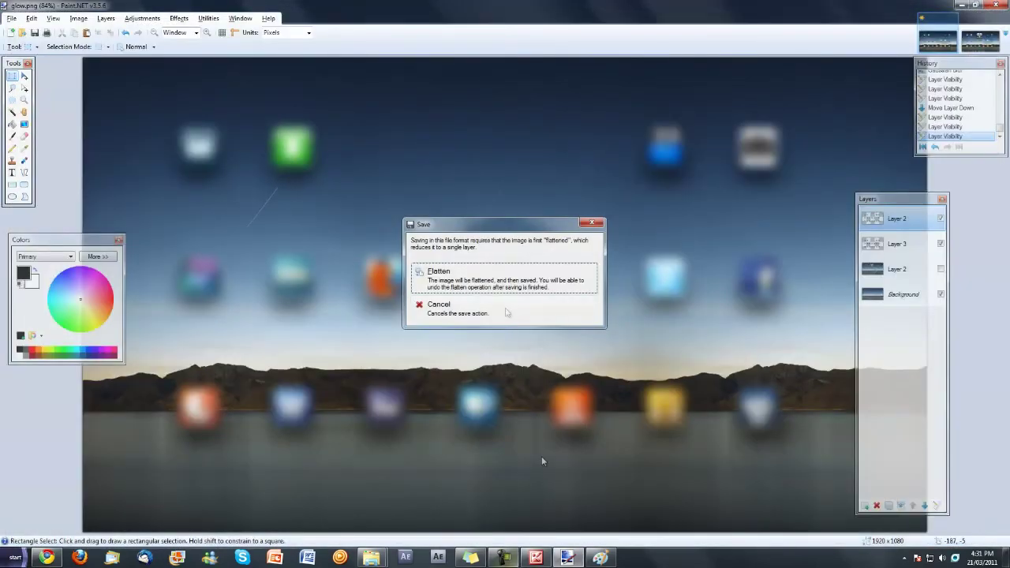
{"action": "key", "text": "Return"}
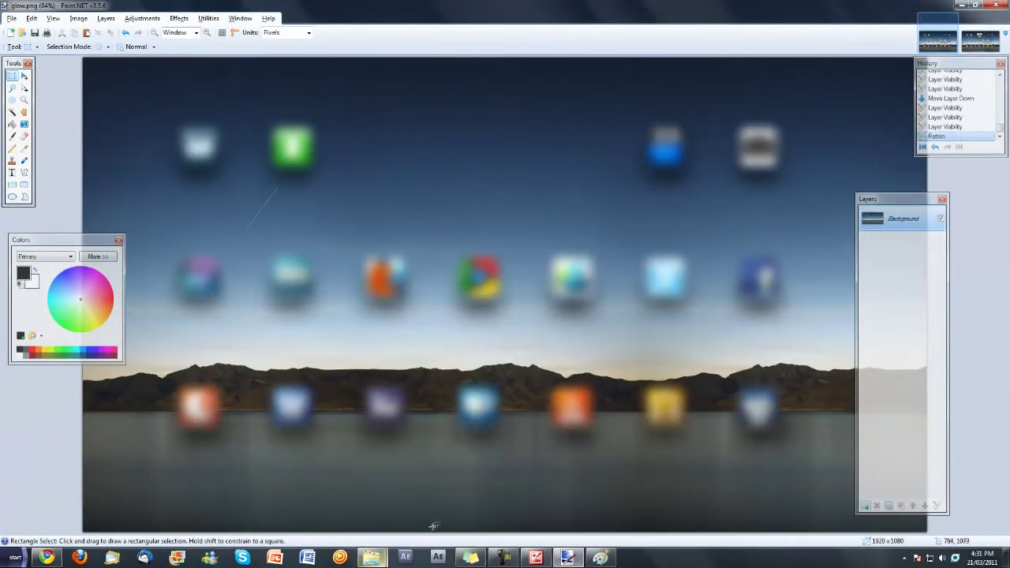
- Set glow.png from the etc folder as the desktop background
{"action": "left_click", "coordinate": [373, 557]}
{"action": "left_click", "coordinate": [306, 483]}
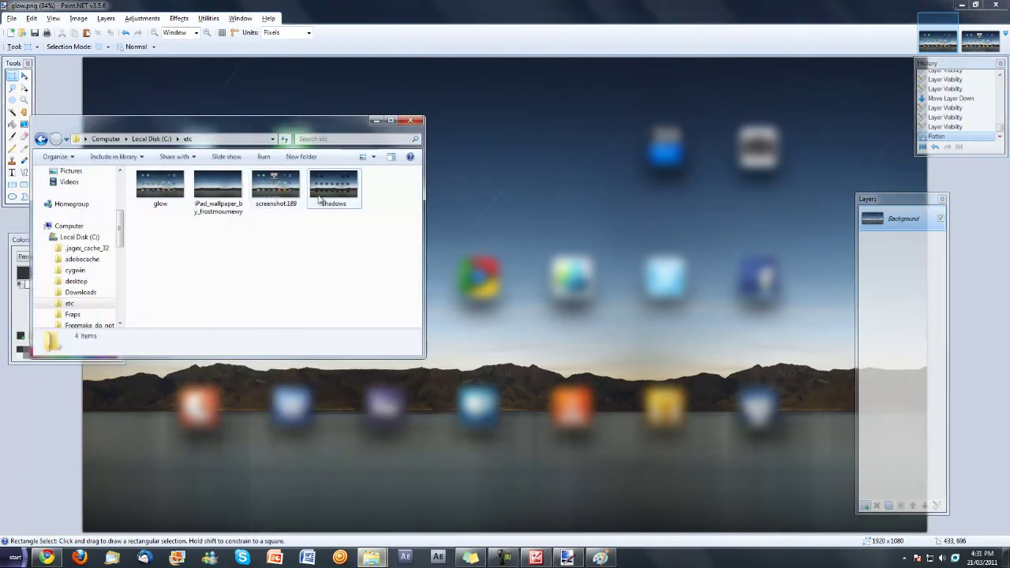
{"action": "right_click", "coordinate": [168, 199]}
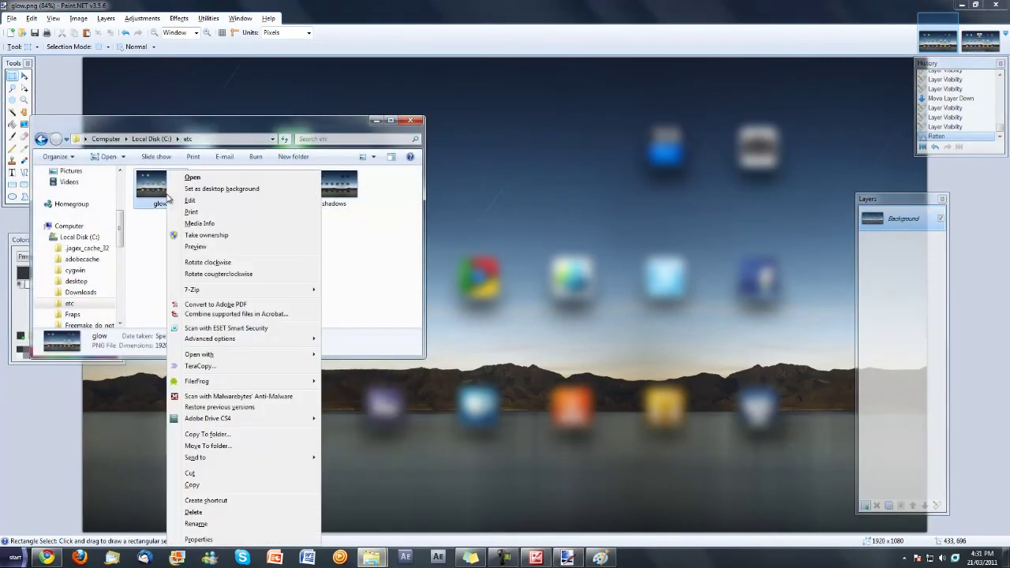
{"action": "left_click", "coordinate": [222, 188]}
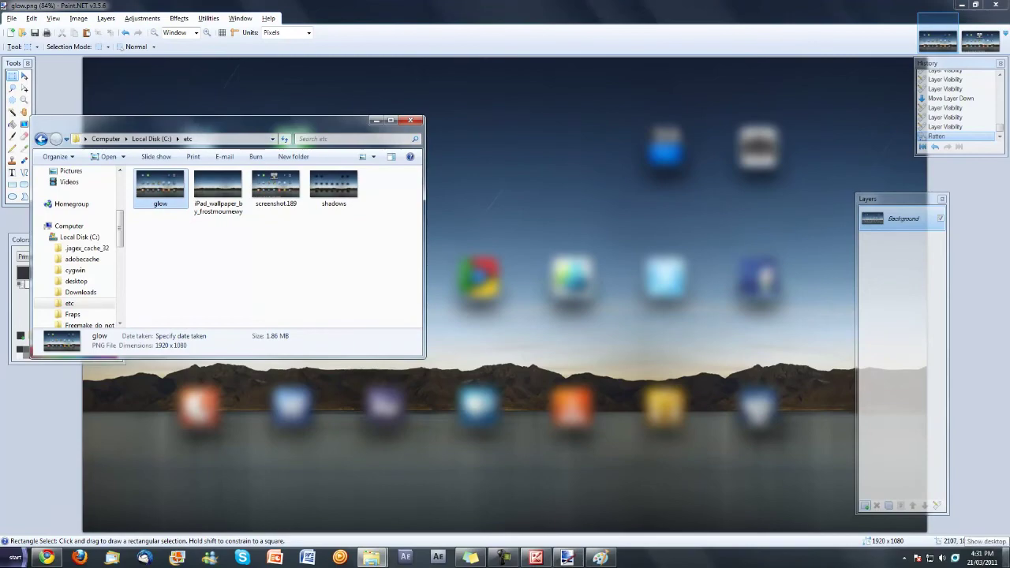
{"action": "mouse_move", "coordinate": [1006, 557]}
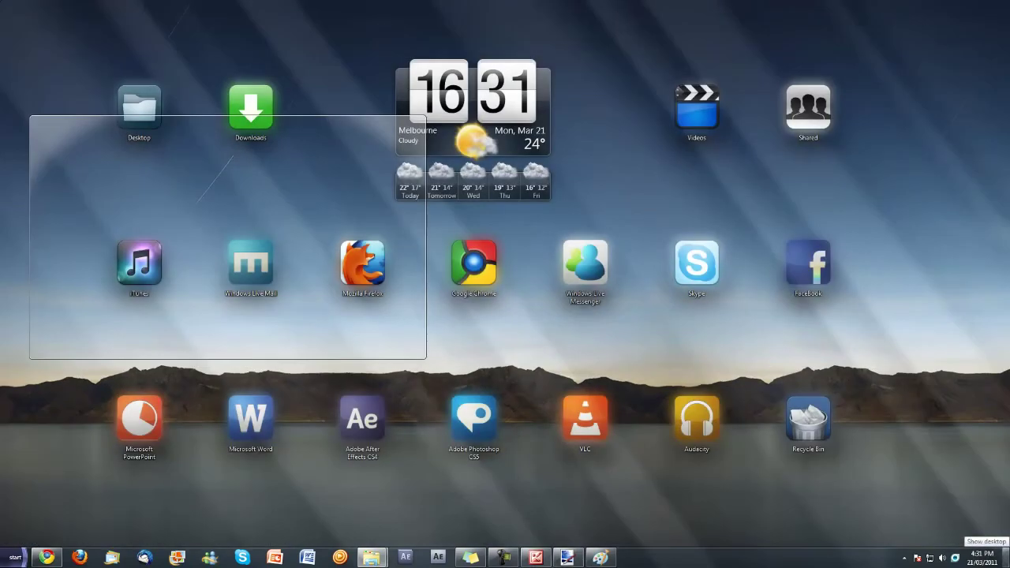
- Show the desktop and look over the glowing lake wallpaper behind the icons
{"action": "left_click", "coordinate": [1006, 557]}
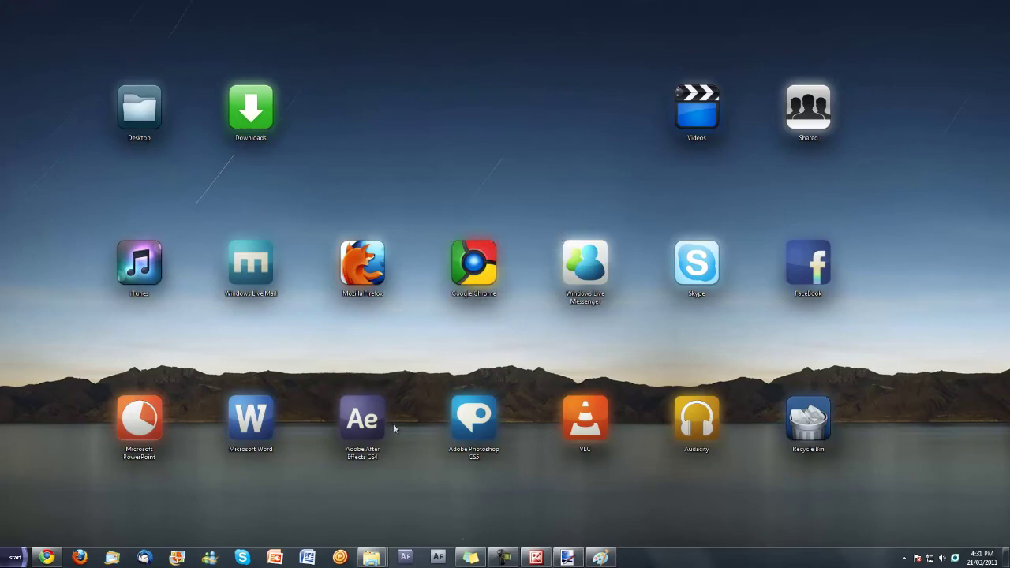
{"action": "mouse_move", "coordinate": [535, 560]}
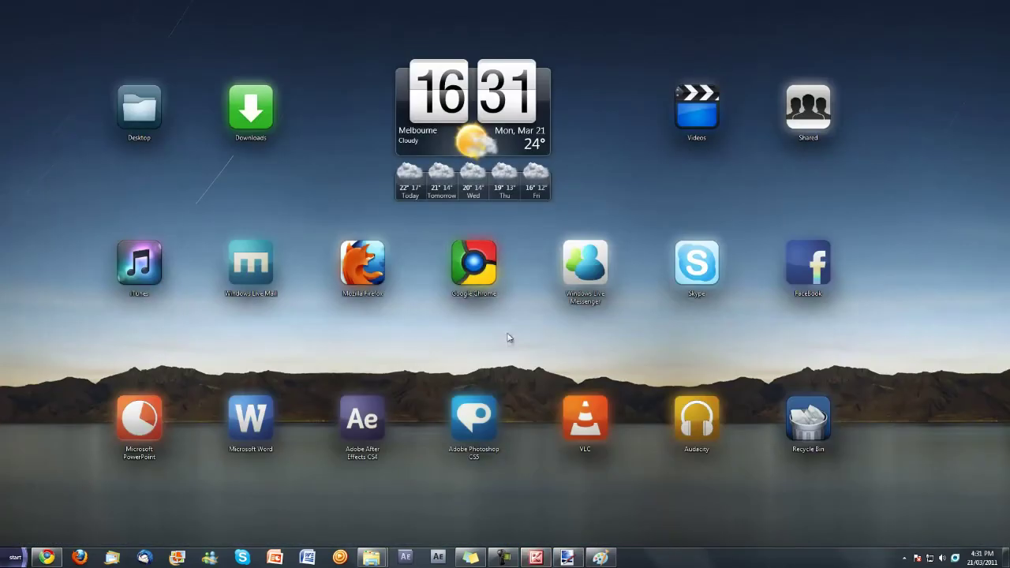
{"action": "mouse_move", "coordinate": [545, 358]}
{"action": "left_mouse_down"}
{"action": "mouse_move", "coordinate": [447, 237]}
{"action": "mouse_move", "coordinate": [552, 365]}
{"action": "left_mouse_up"}
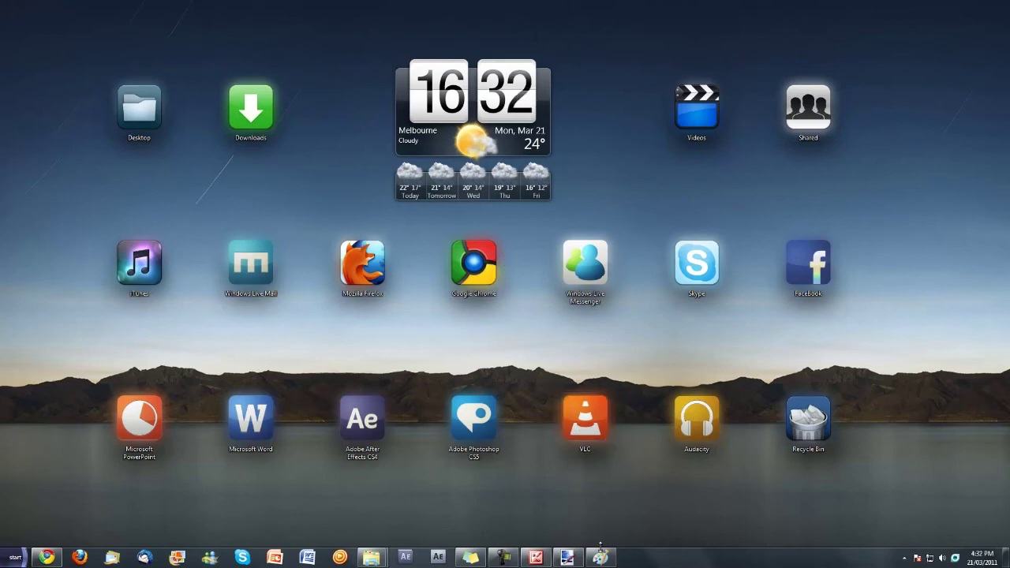
{"action": "left_click", "coordinate": [503, 557]}
{"action": "left_click", "coordinate": [961, 511]}
{"action": "right_click", "coordinate": [485, 159]}
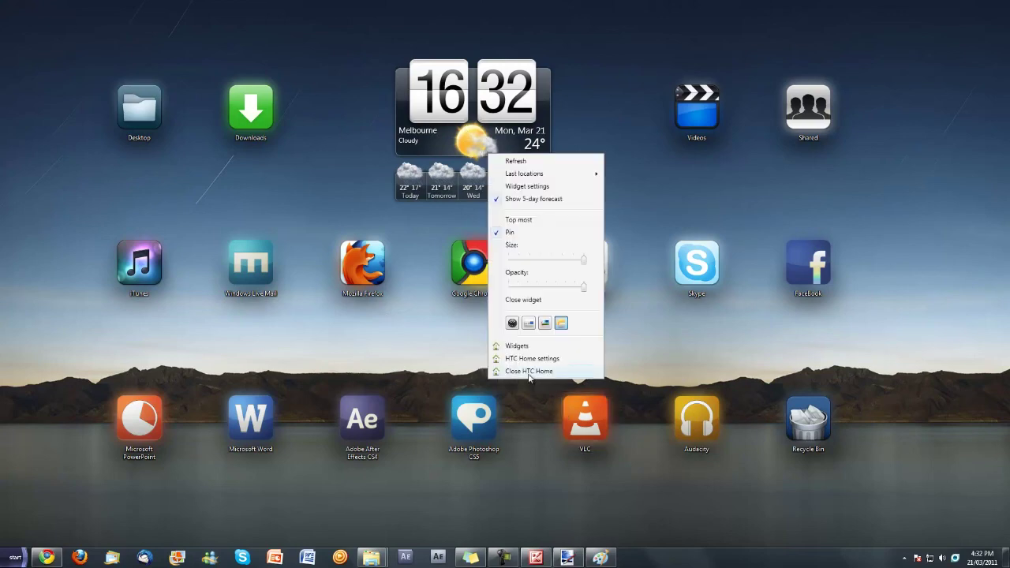
{"action": "left_click", "coordinate": [287, 169]}
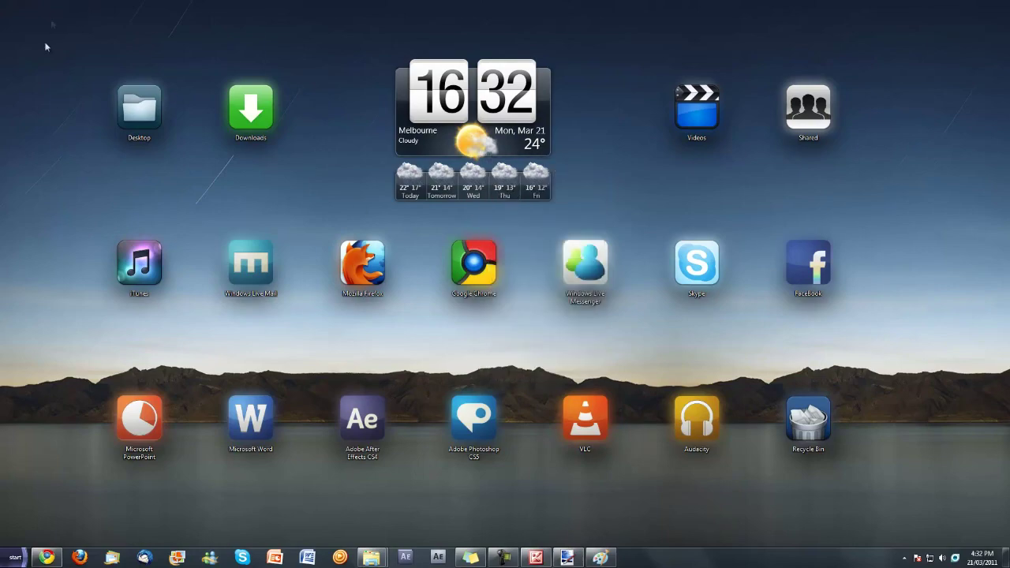
{"action": "left_click_drag", "start_coordinate": [49, 19], "coordinate": [309, 179]}
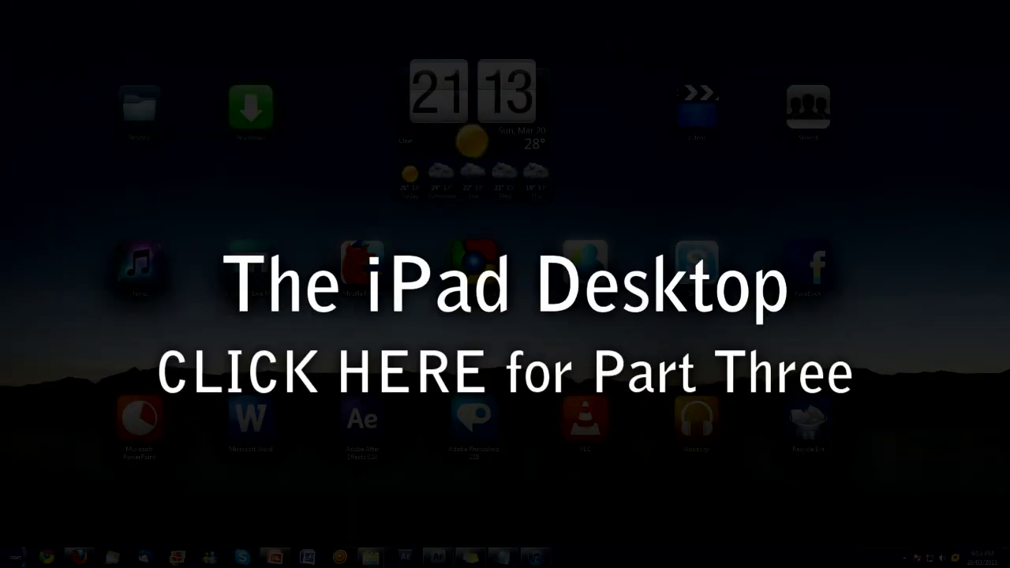